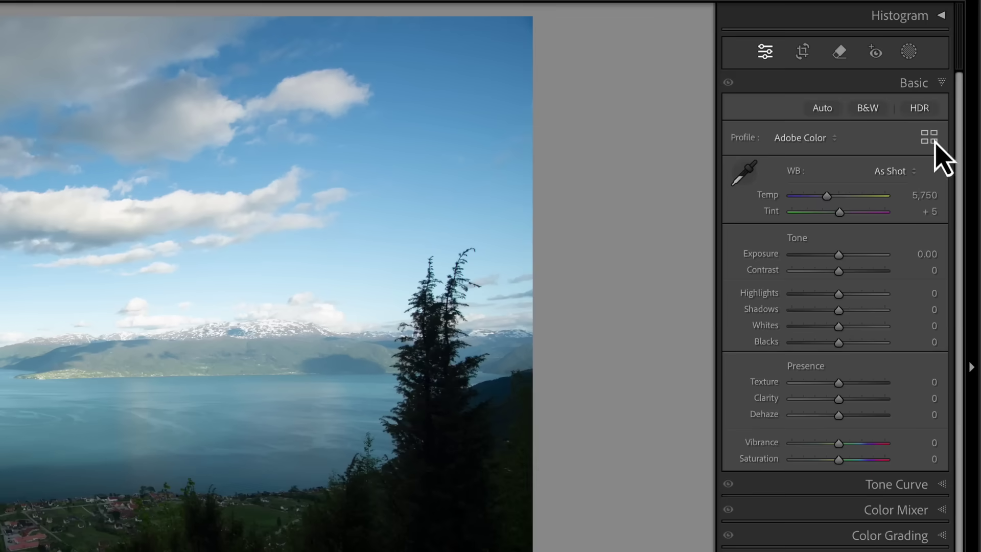
# - Open the Profile Browser from the Basic panel for the fjord photo
pyautogui.click(935, 142)
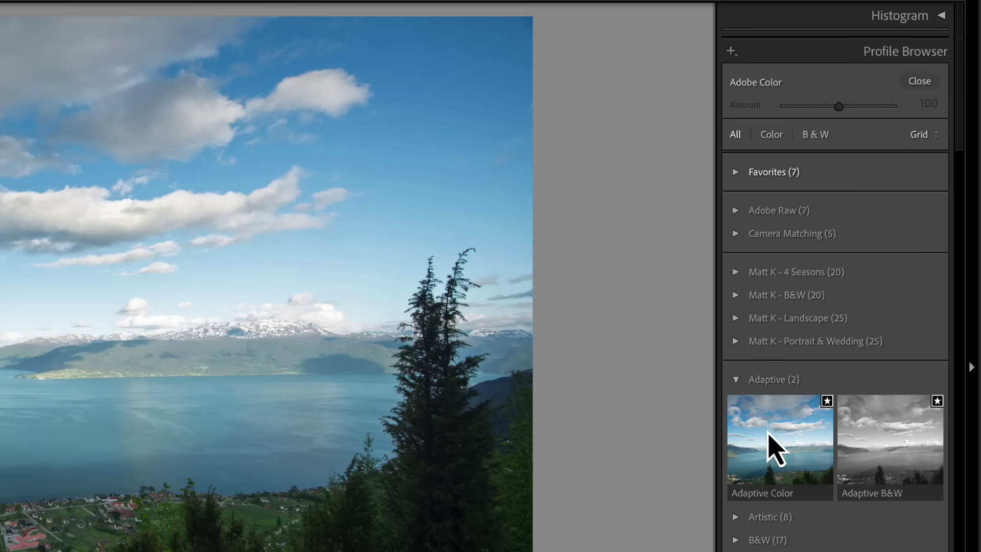
# - Apply the Adaptive Color profile to the fjord photo and compare it with the Before view
pyautogui.click(774, 448)
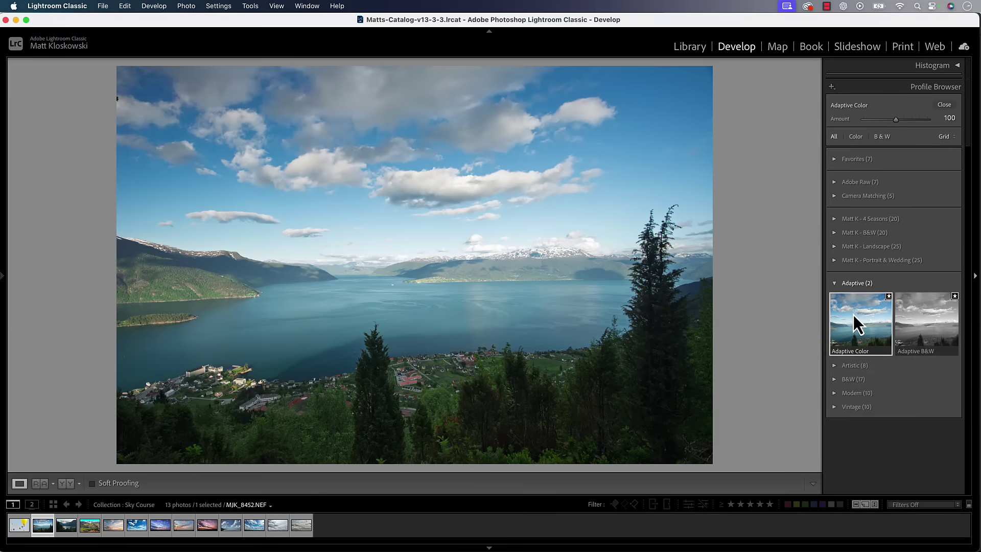
pyautogui.press('\\')
pyautogui.press('\\')
pyautogui.press('\\')
pyautogui.press('\\')
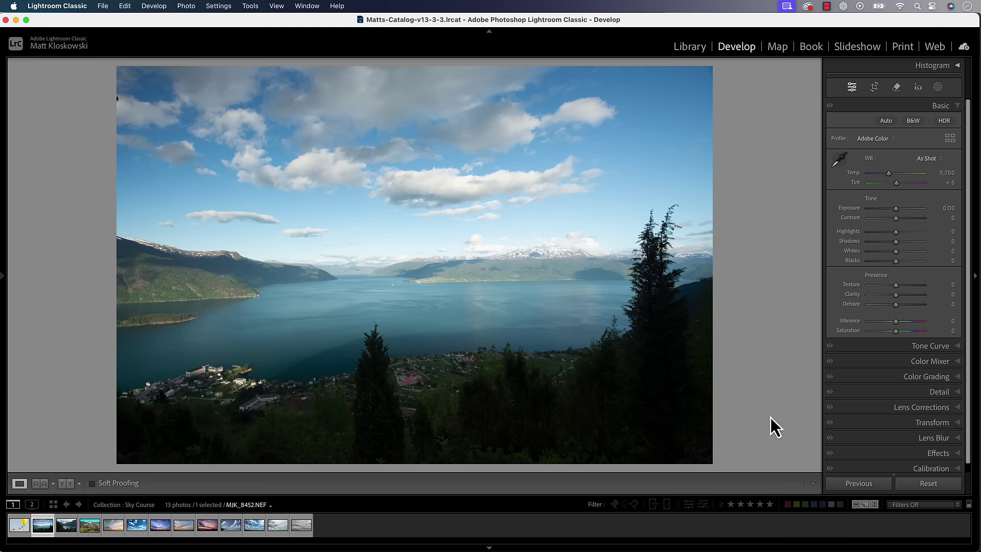
# - Browse all profiles, revert to Adobe Color, collapse Favorites, then choose Adaptive Color
pyautogui.click(881, 142)
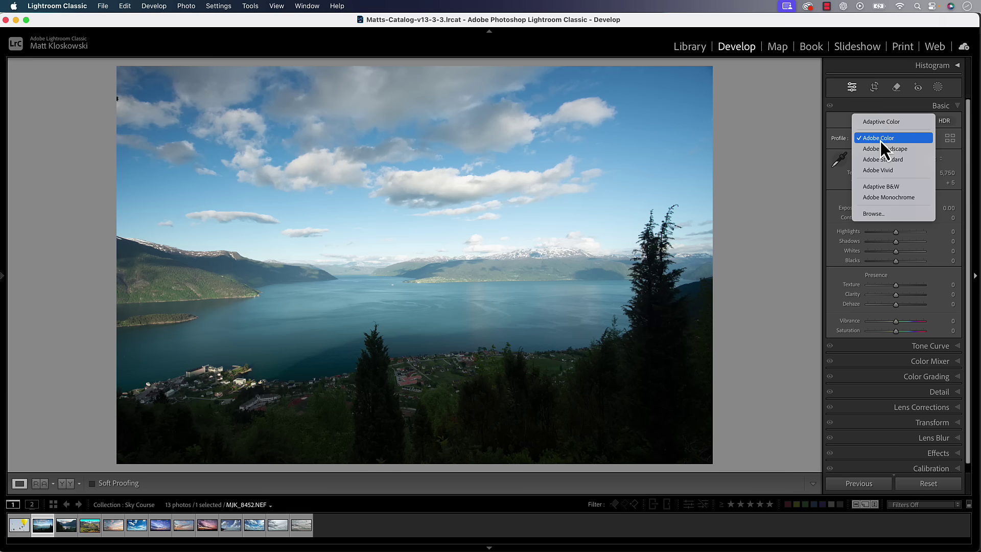
pyautogui.click(873, 215)
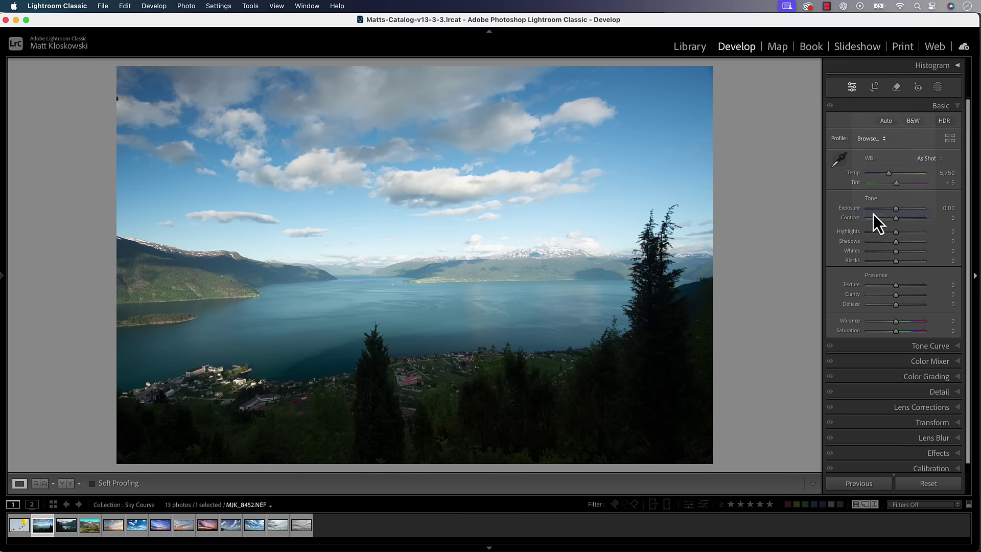
pyautogui.click(883, 272)
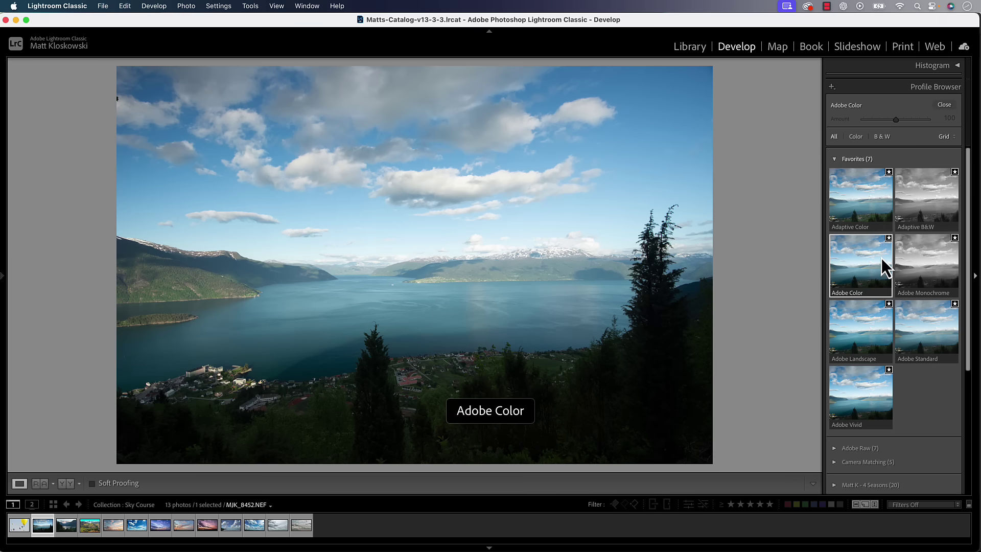
pyautogui.click(835, 160)
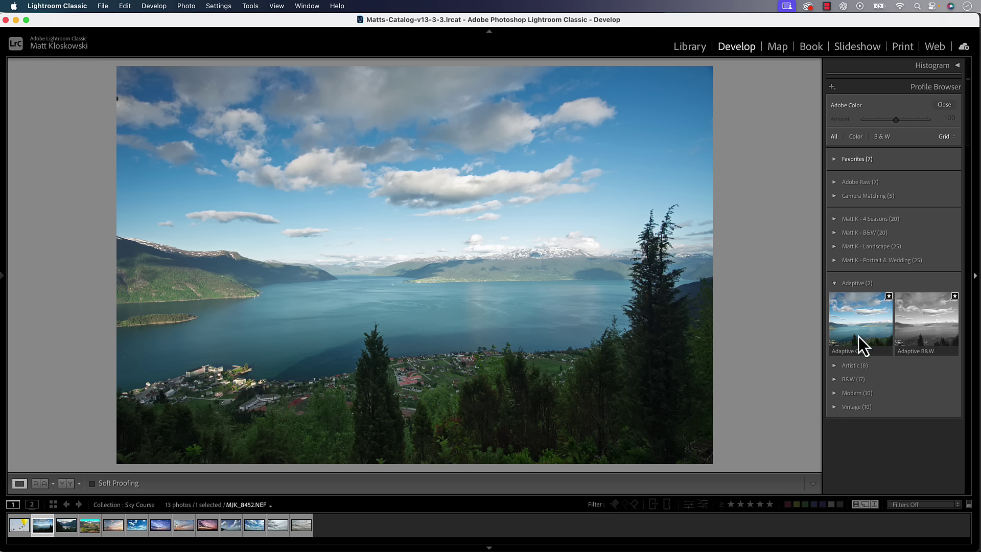
pyautogui.click(849, 323)
# - Keep Adaptive Color, close the Profile Browser, and toggle between before and after views
pyautogui.click(858, 317)
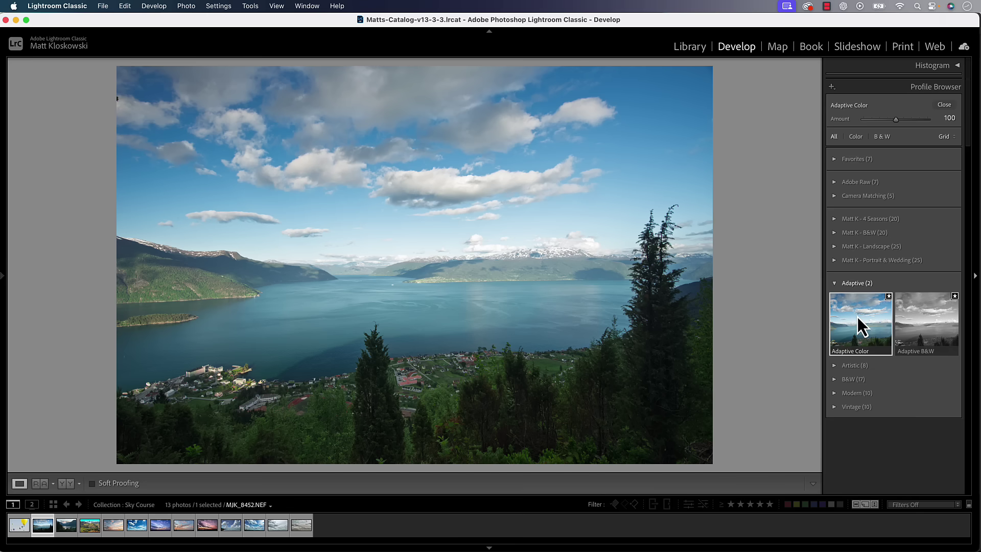
pyautogui.click(943, 106)
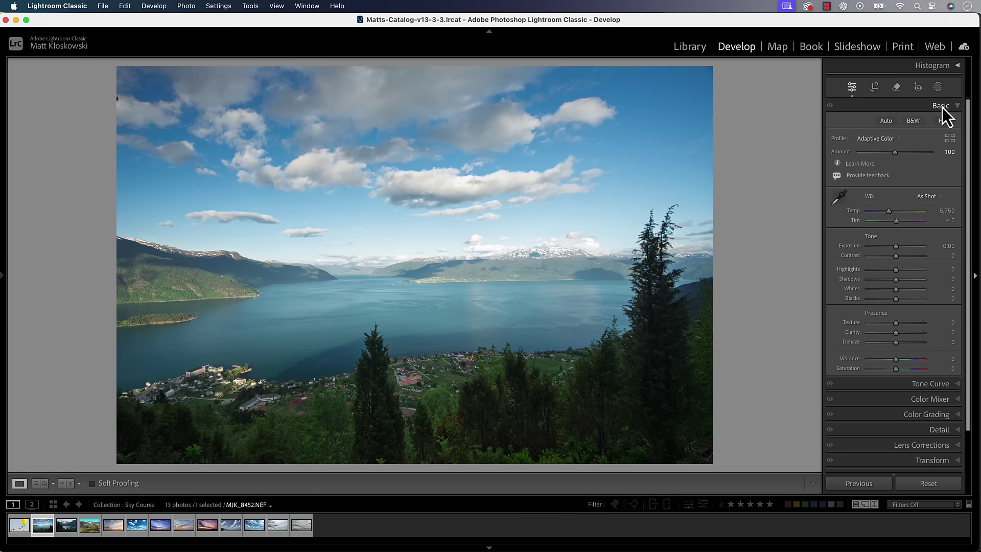
pyautogui.press('\\')
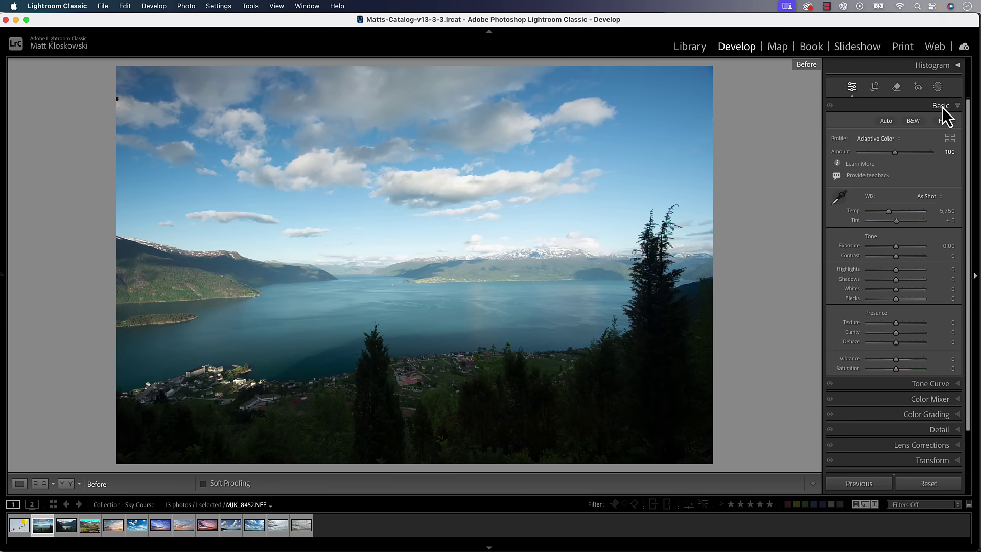
pyautogui.press('\\')
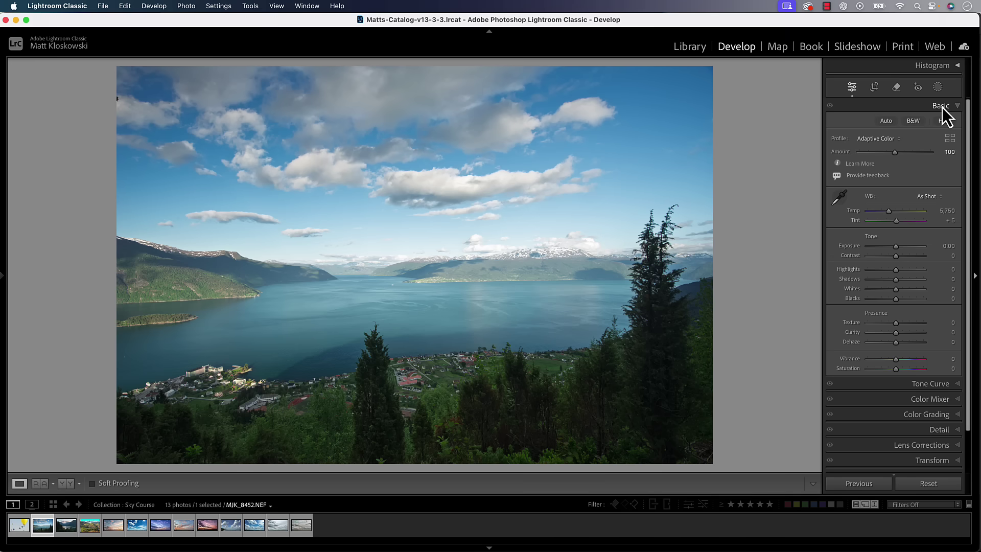
pyautogui.press('\\')
pyautogui.press('\\')
pyautogui.press('\\')
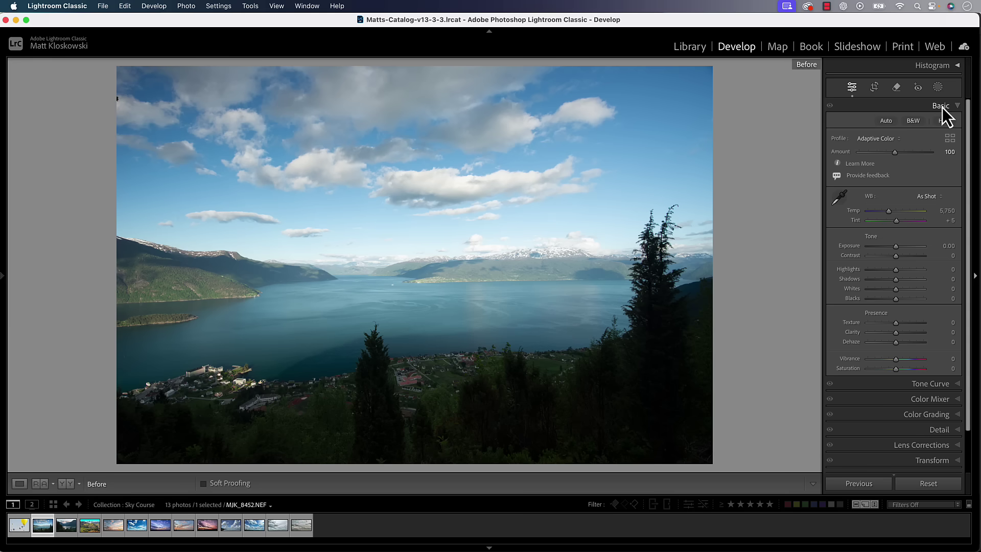
pyautogui.press('\\')
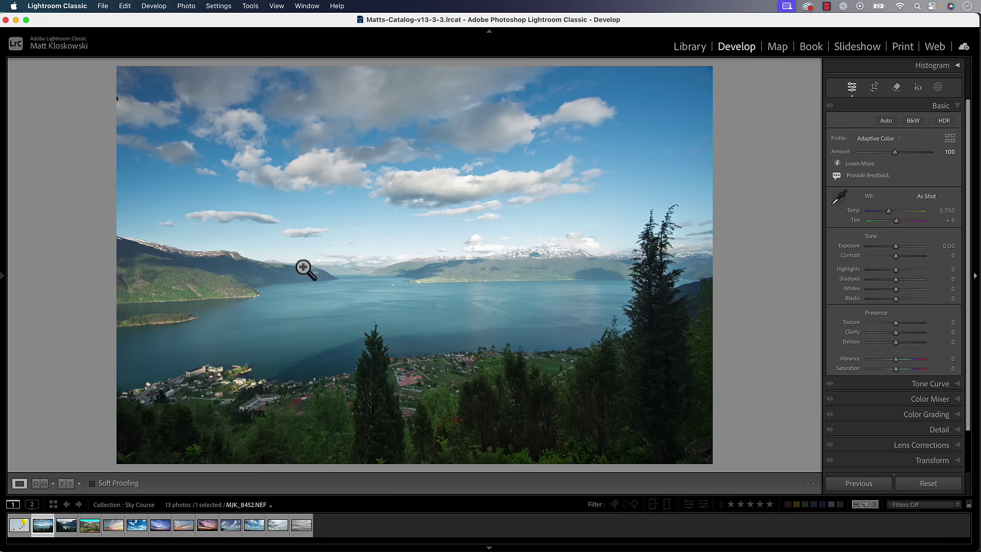
# - Zoom into the fjord water to compare before and after, then fit the full photo
pyautogui.click(358, 279)
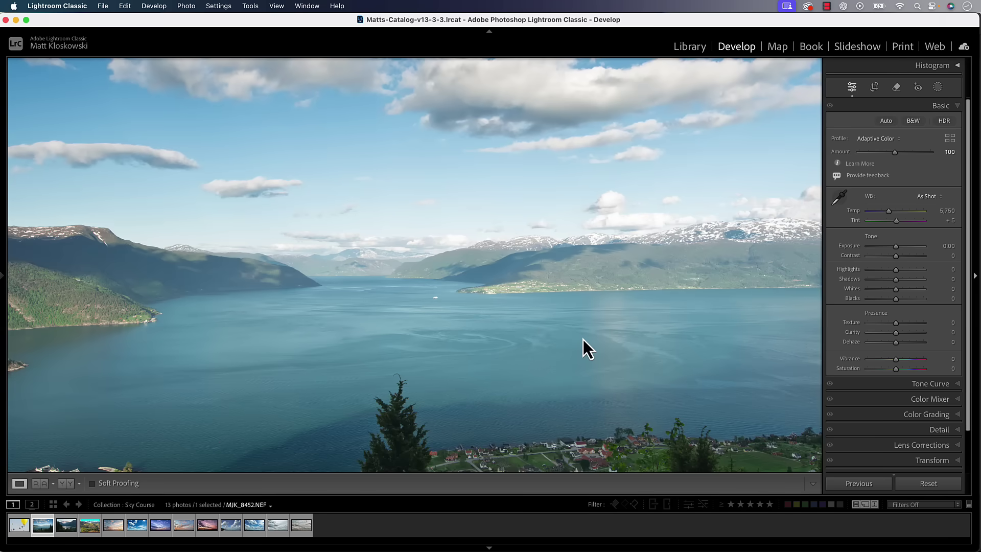
pyautogui.press('\\')
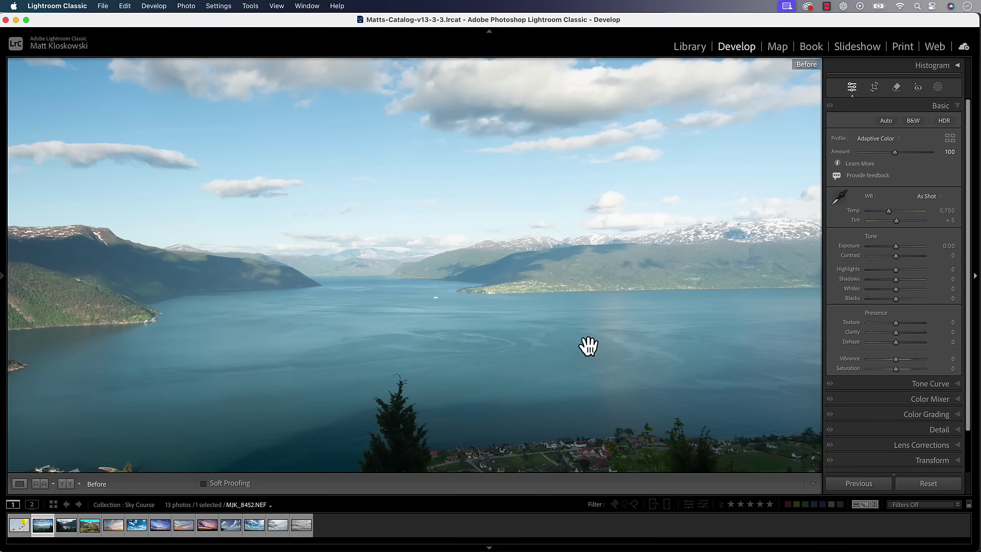
pyautogui.press('\\')
pyautogui.press('\\')
pyautogui.press('\\')
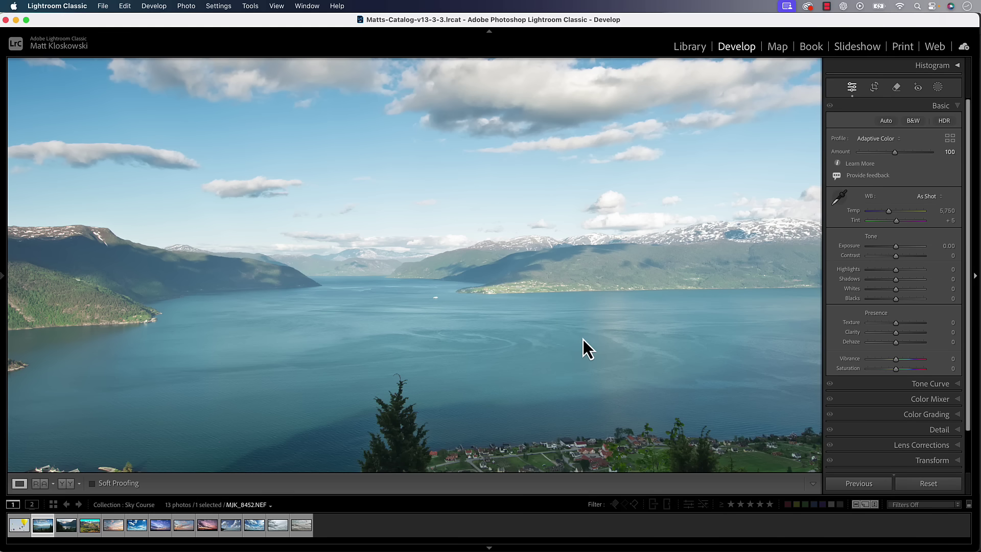
pyautogui.click(520, 298)
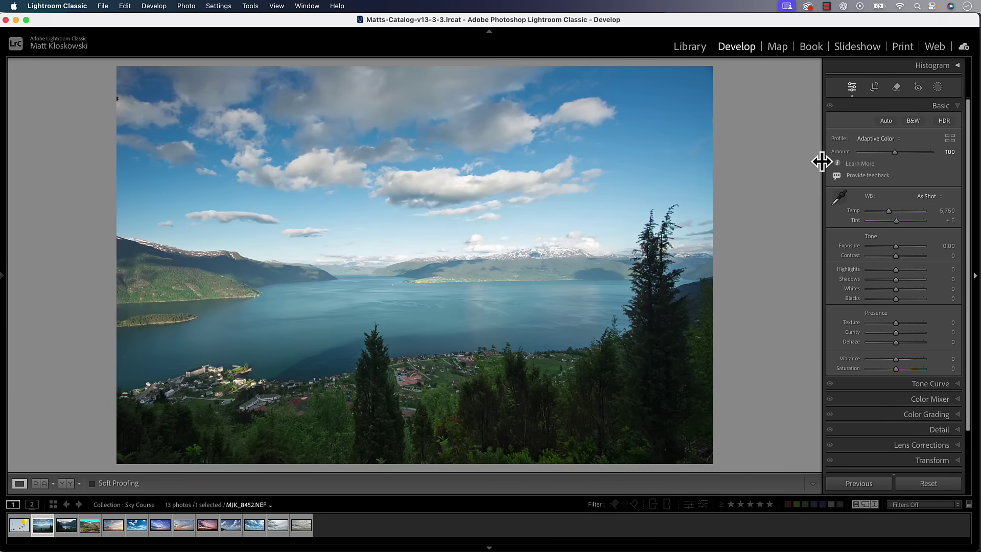
pyautogui.click(886, 124)
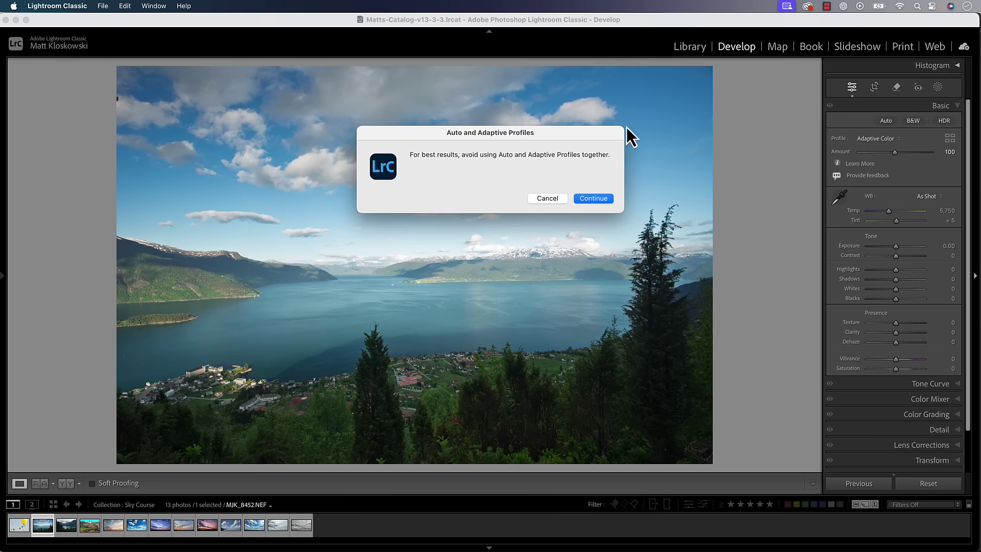
# - Cancel the Auto adjustment warning, then begin selecting the horse in Photoshop
pyautogui.click(554, 200)
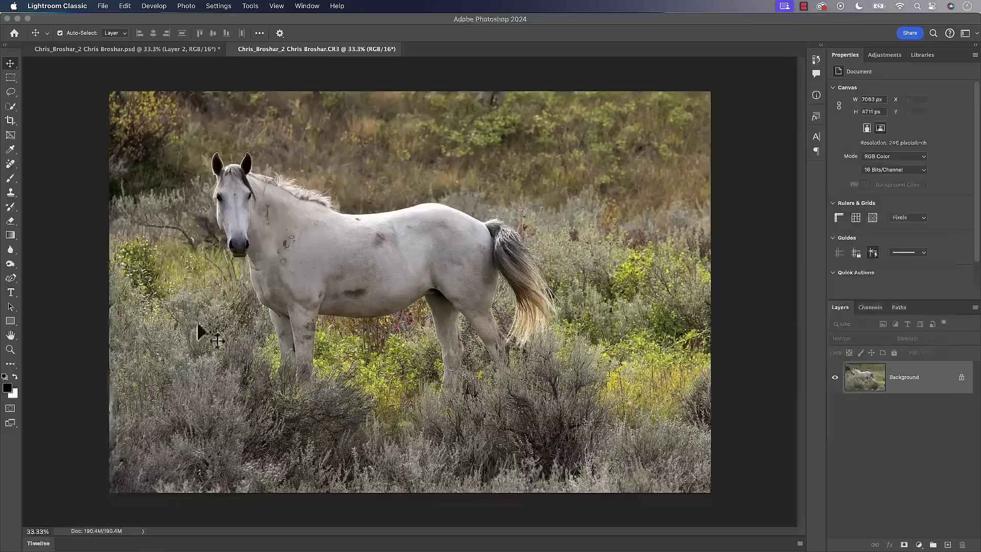
pyautogui.click(10, 106)
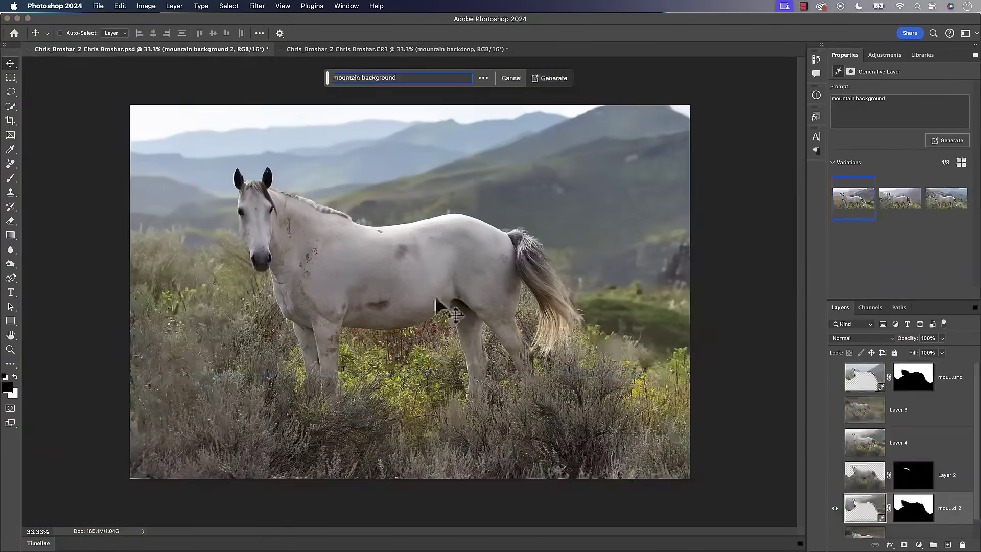
# - Add a Hide All layer mask to Background copy to hide the original background
pyautogui.click(327, 173)
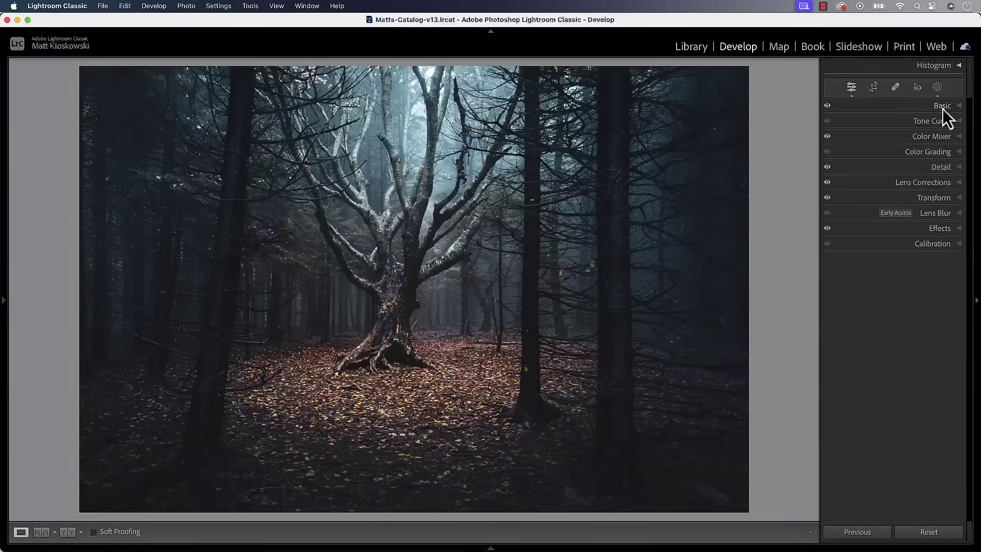
# - Expand Basic and Color Mixer, turn on Lens Blur, and inspect the forest photo's masks
pyautogui.click(943, 108)
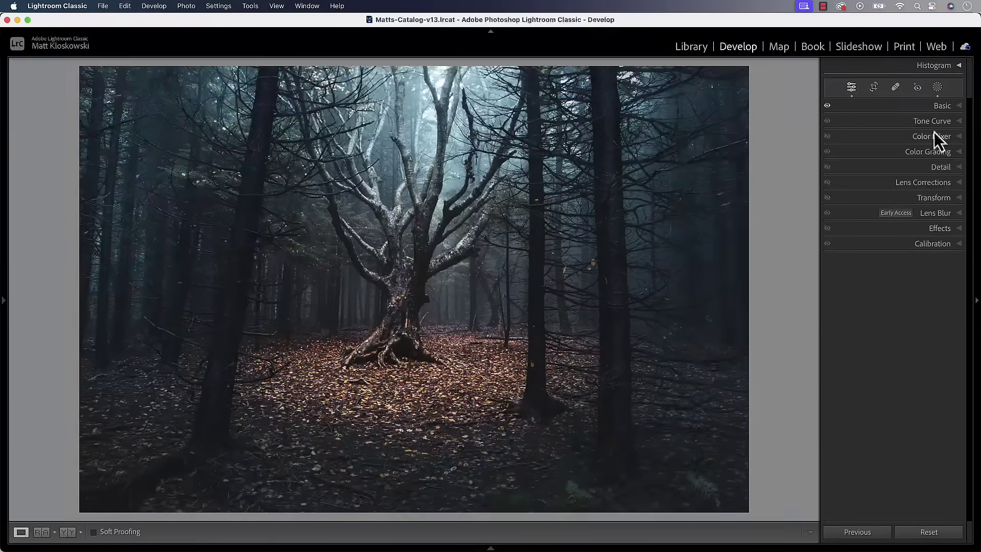
pyautogui.click(930, 367)
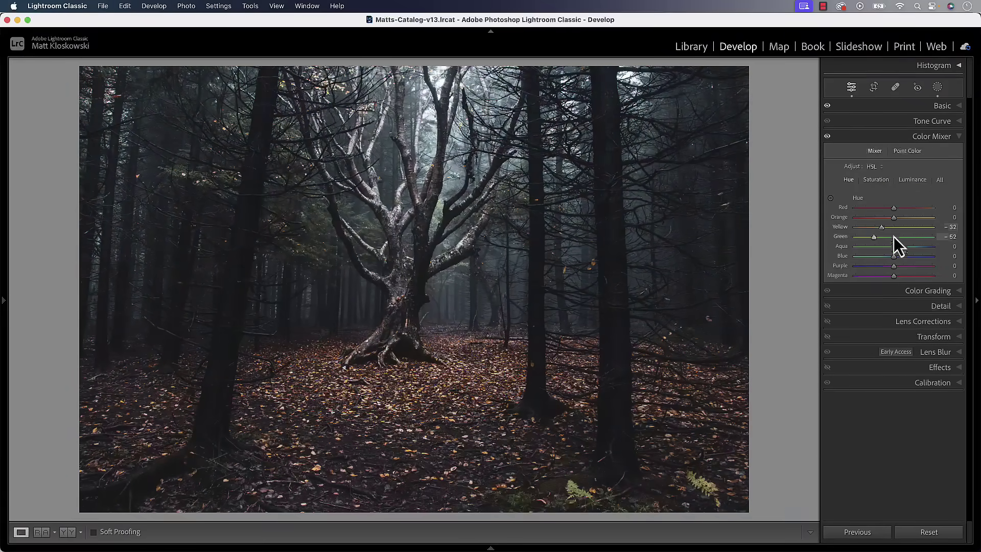
pyautogui.click(919, 137)
pyautogui.click(935, 213)
pyautogui.click(844, 227)
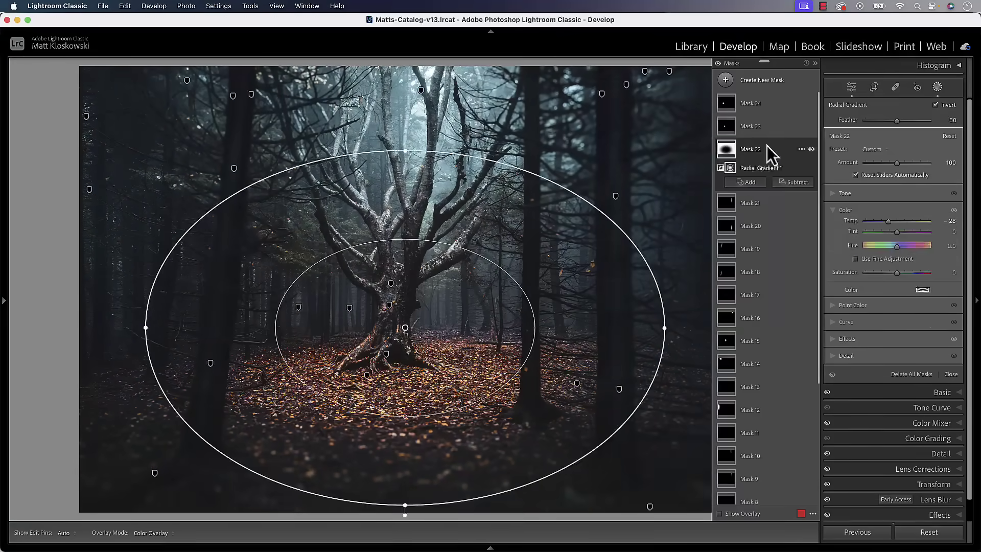
pyautogui.click(755, 179)
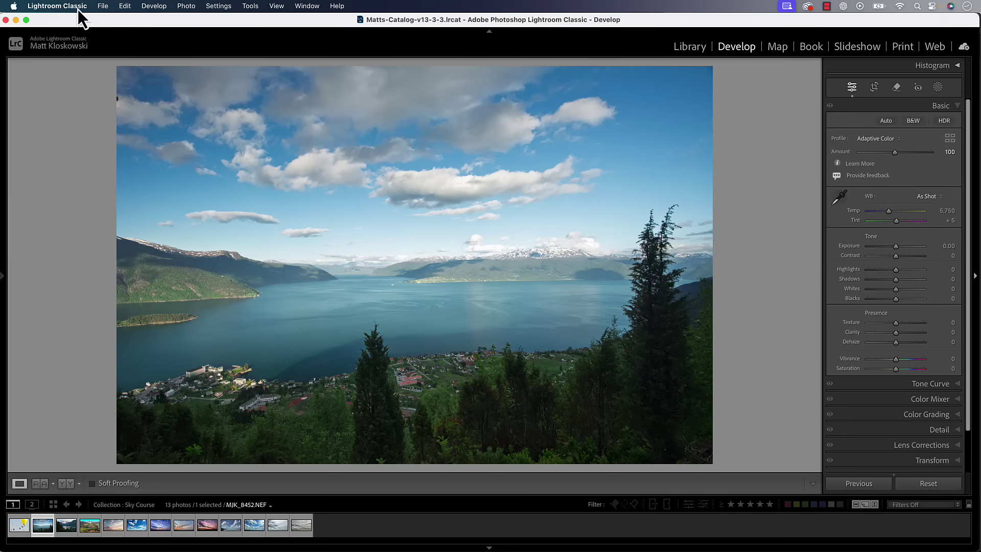
pyautogui.click(77, 9)
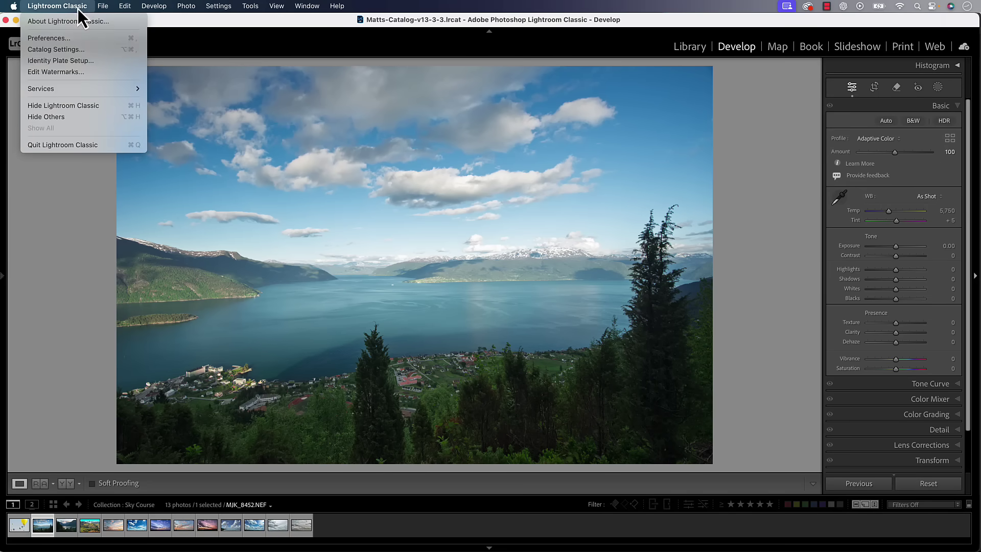
pyautogui.click(61, 49)
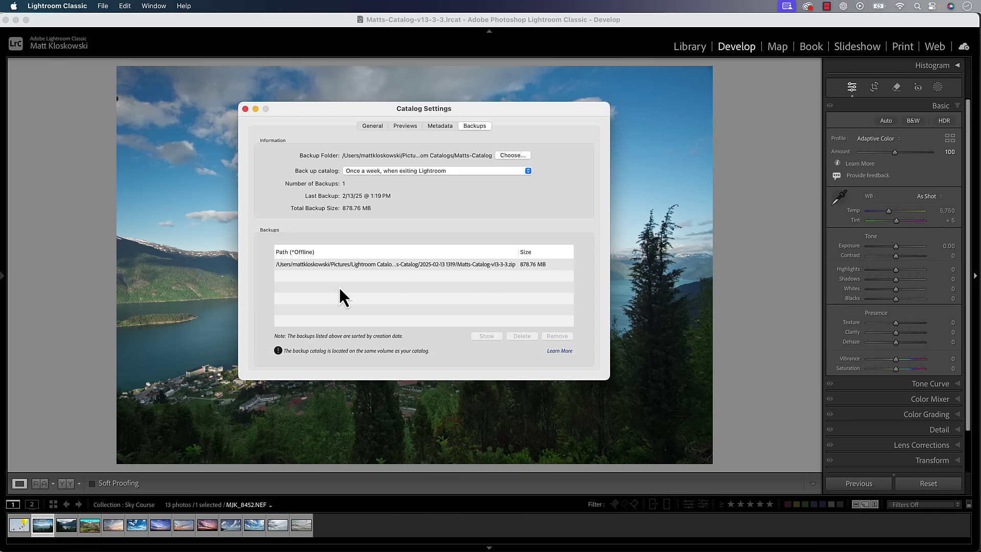
pyautogui.click(406, 264)
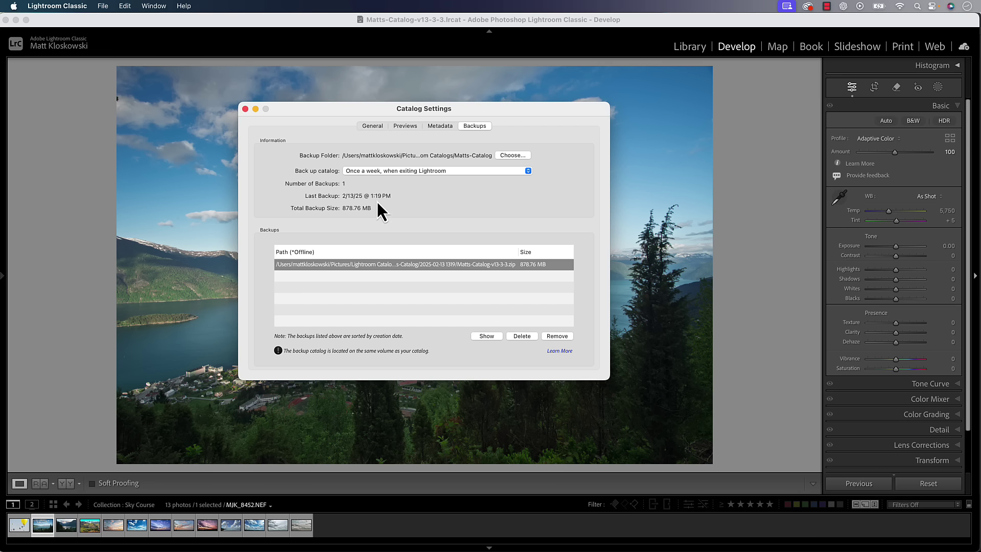
pyautogui.click(245, 109)
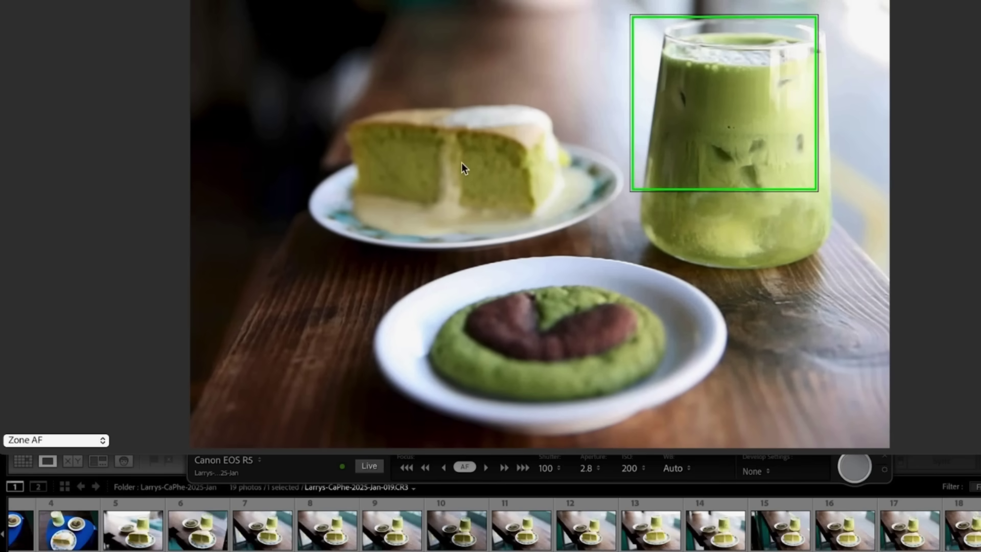
# - Switch the tethered camera to Zone AF and move the focus zone between glass and cake
pyautogui.click(462, 162)
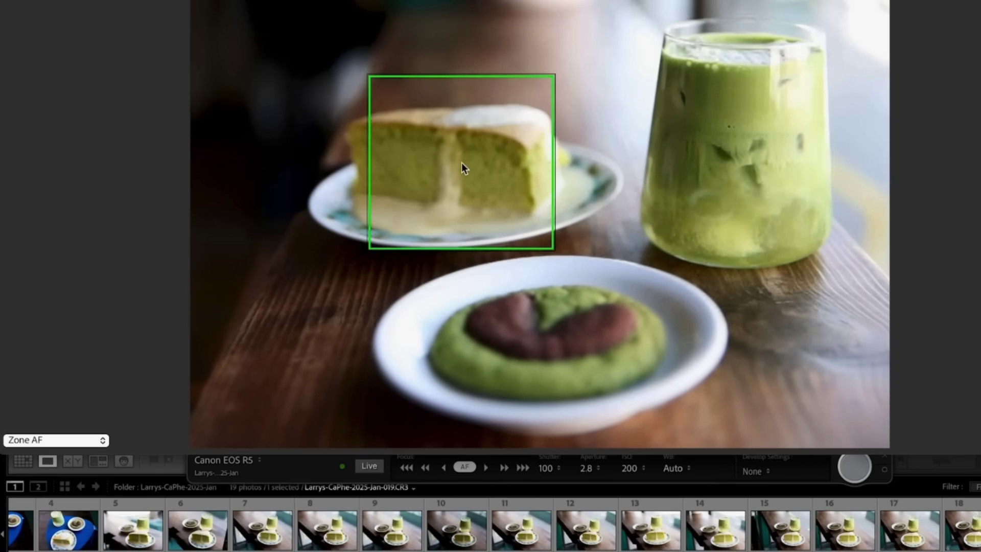
pyautogui.click(84, 437)
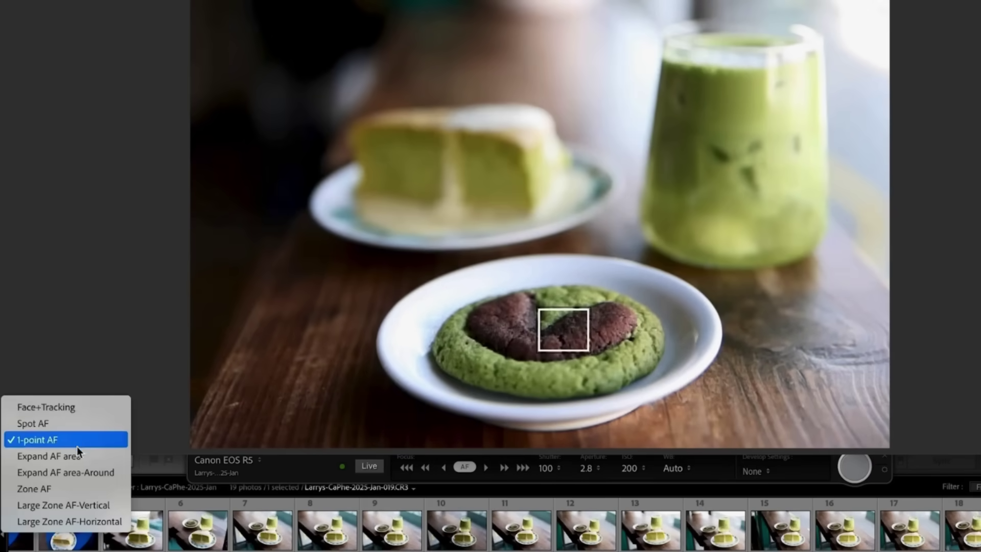
pyautogui.click(53, 492)
pyautogui.click(562, 309)
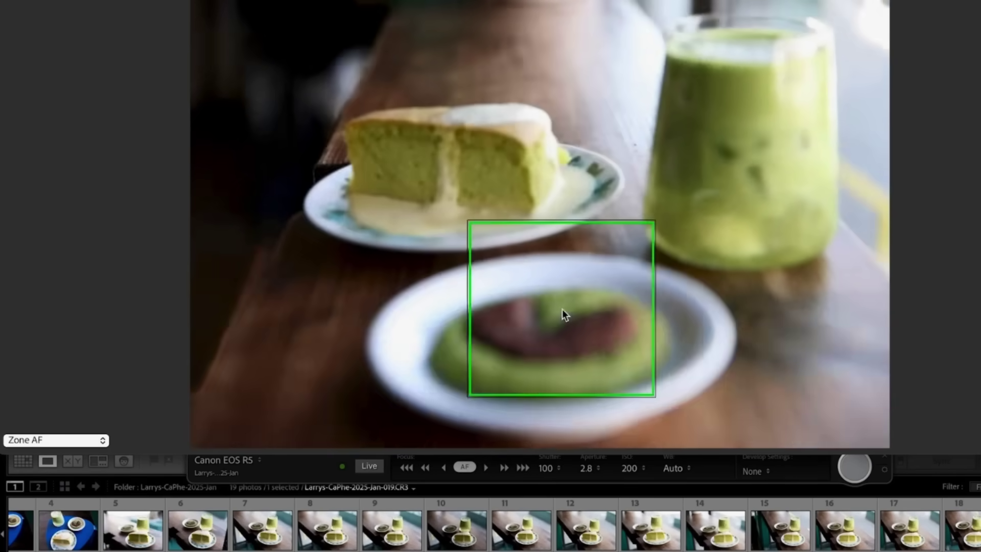
pyautogui.click(724, 104)
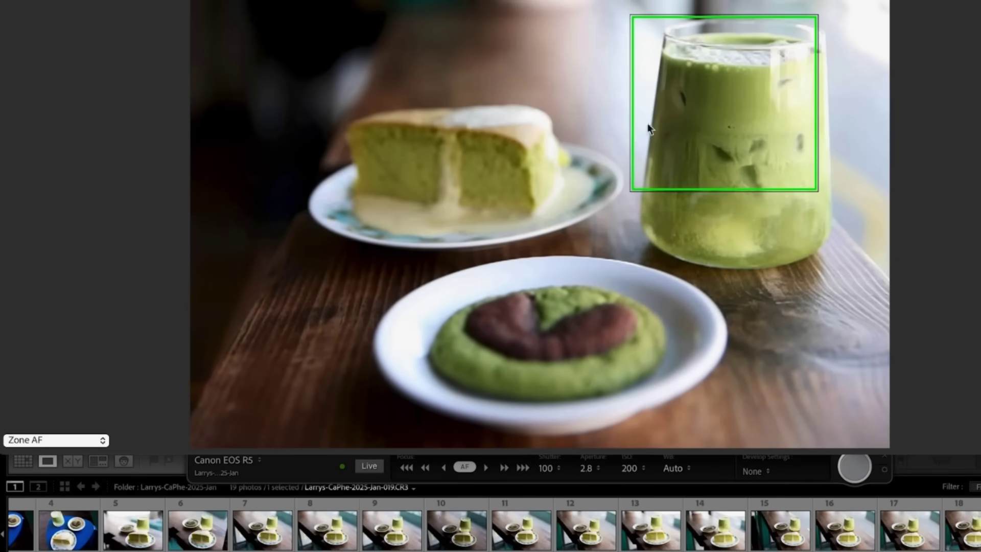
pyautogui.click(462, 163)
# - Try 1-point AF, return to Zone AF, and place the focus zone on the matcha glass
pyautogui.click(56, 441)
pyautogui.click(36, 390)
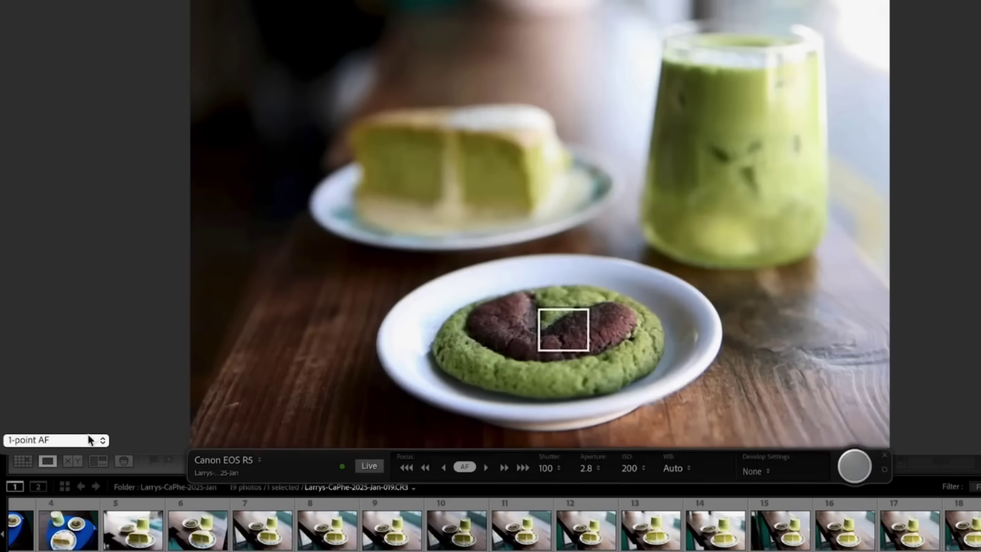
pyautogui.click(56, 440)
pyautogui.click(53, 490)
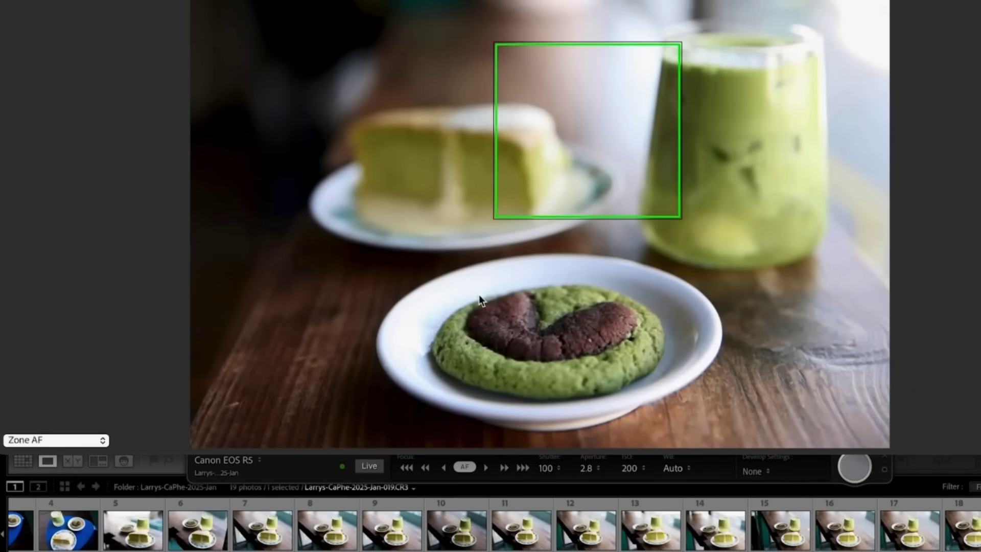
pyautogui.click(724, 103)
pyautogui.click(462, 163)
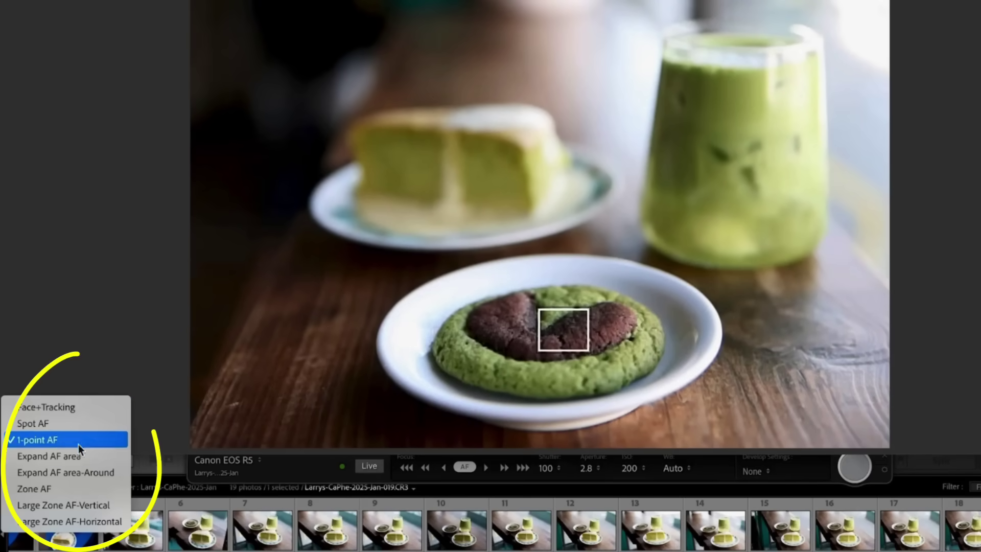
pyautogui.click(52, 490)
pyautogui.click(561, 309)
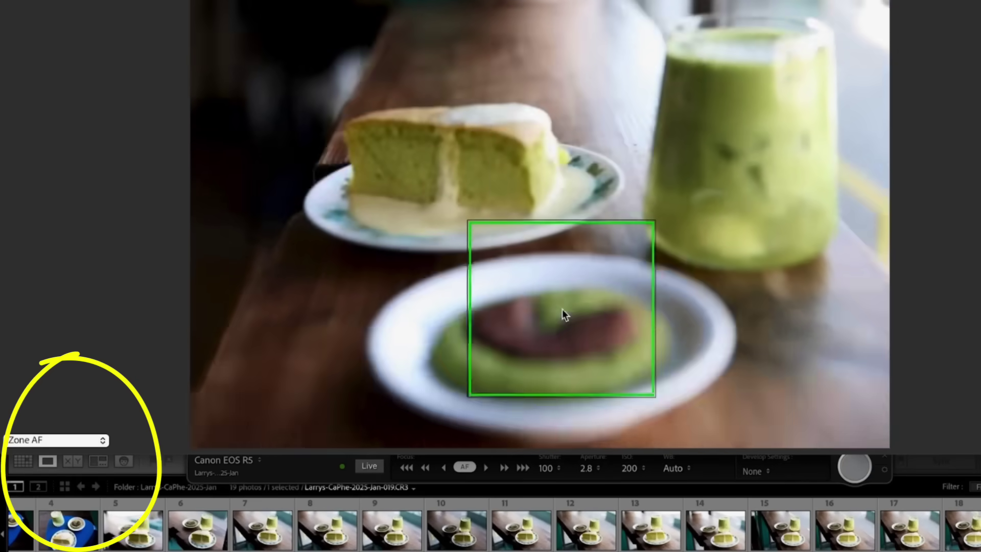
pyautogui.click(724, 103)
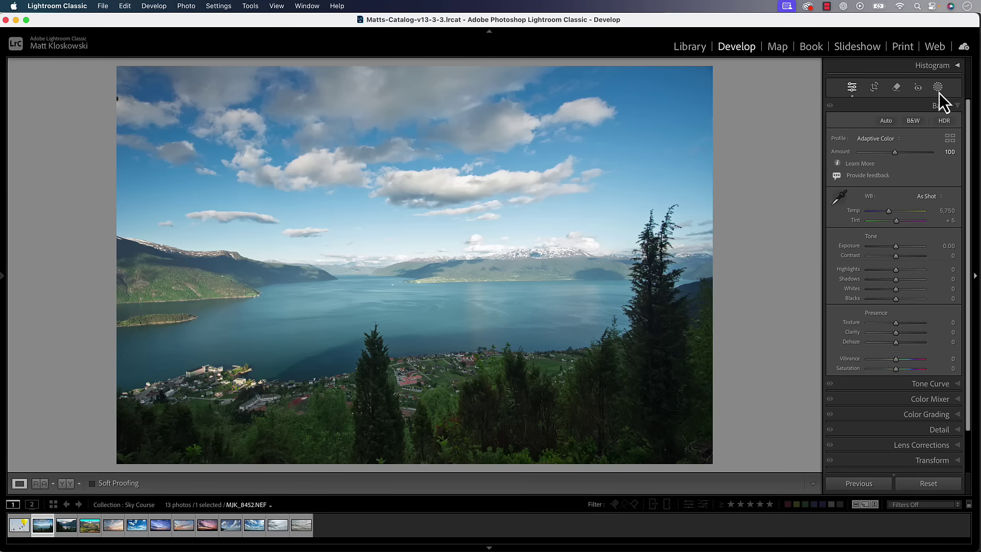
pyautogui.click(942, 107)
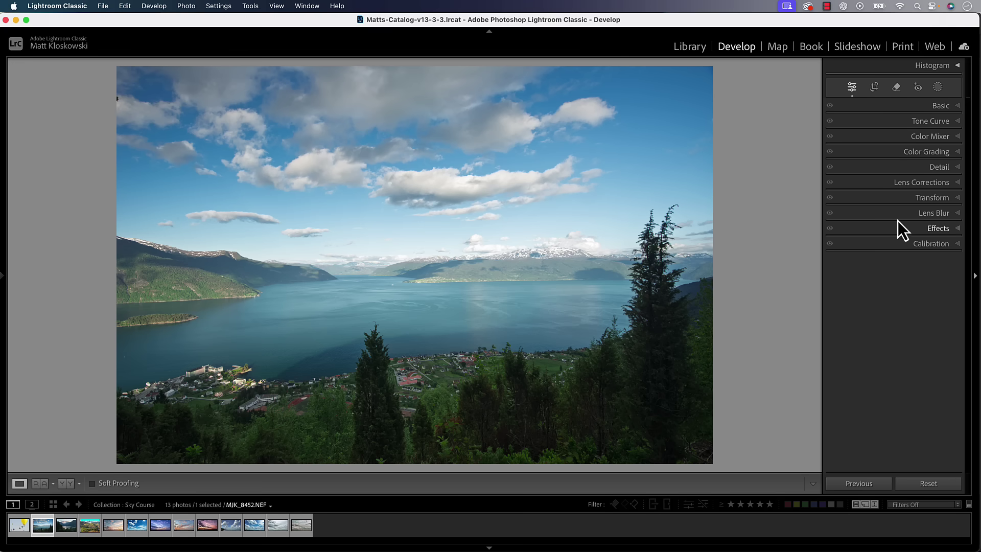
# - Expand Detail, add a Select Sky mask to the fjord photo, and set its Exposure to -0.32
pyautogui.click(931, 168)
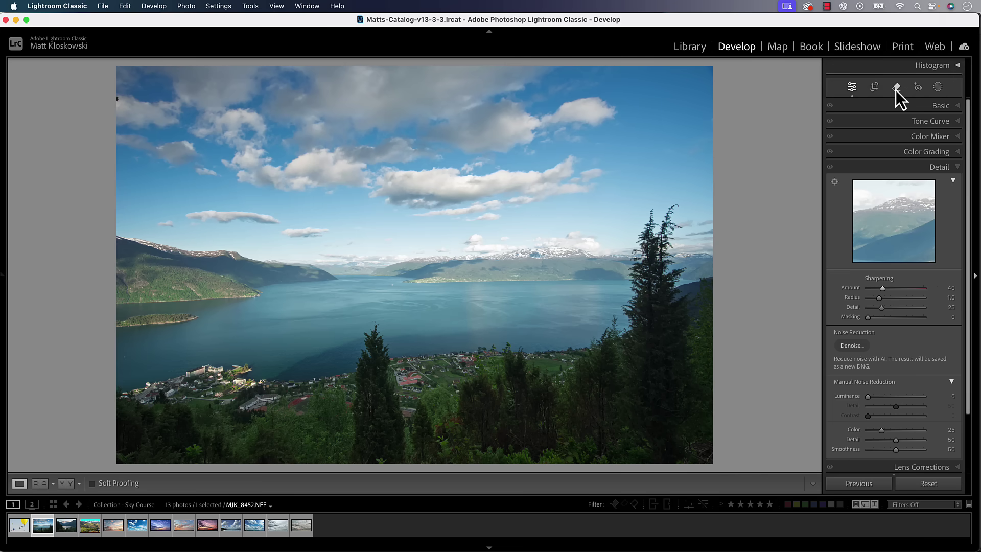
pyautogui.click(945, 91)
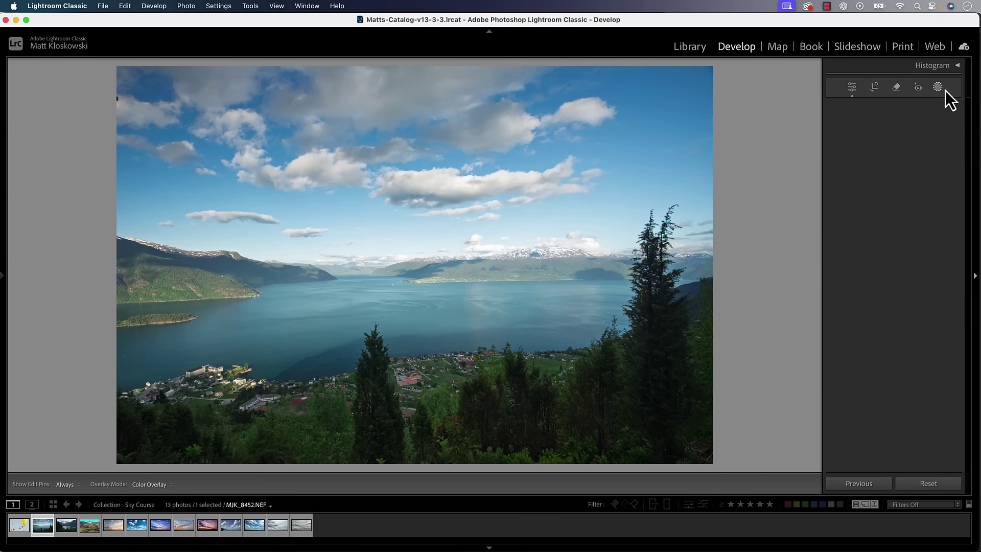
pyautogui.click(901, 134)
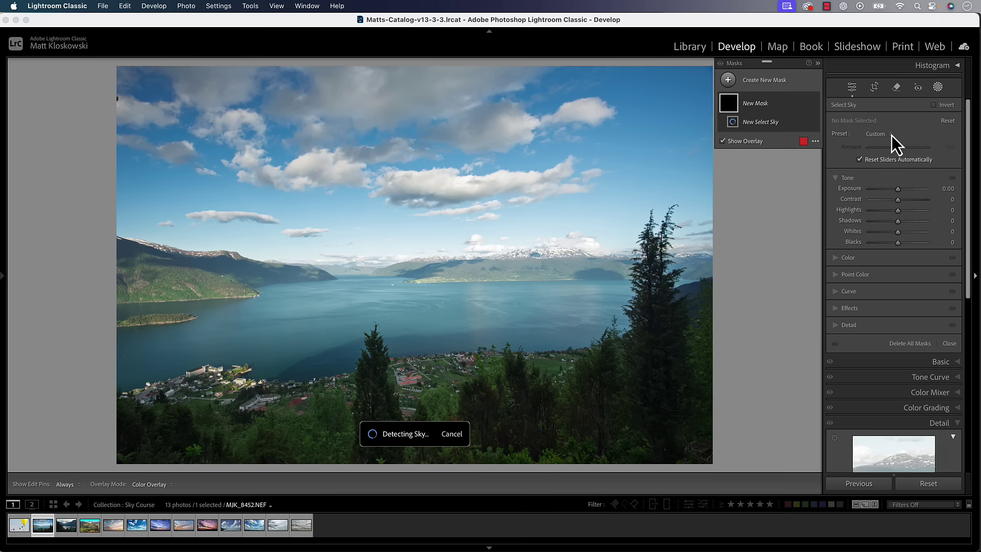
pyautogui.moveTo(897, 189); pyautogui.dragTo(895, 190)
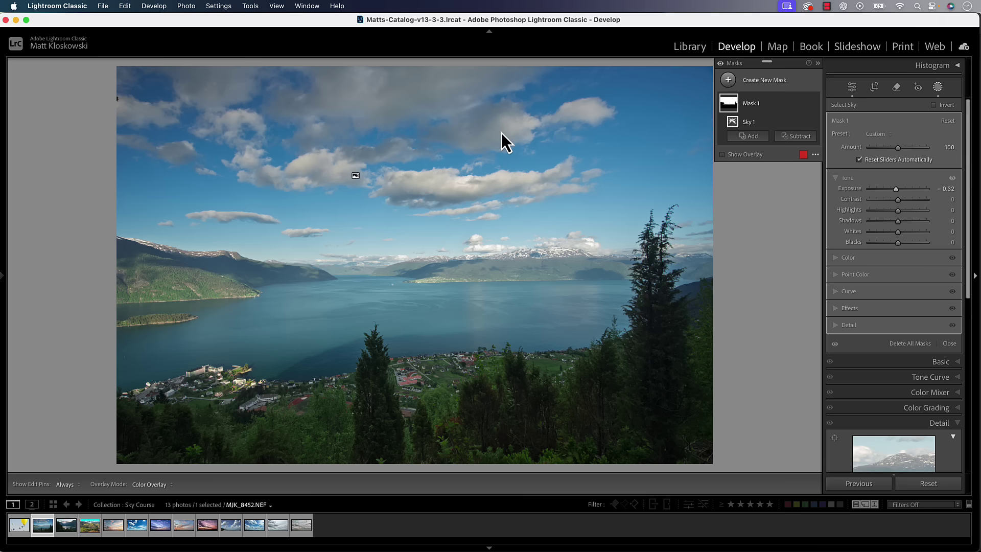
# - Switch to Adobe Lightroom and apply the Adaptive Color profile to the Venice gondola photo
pyautogui.press('super+Tab')
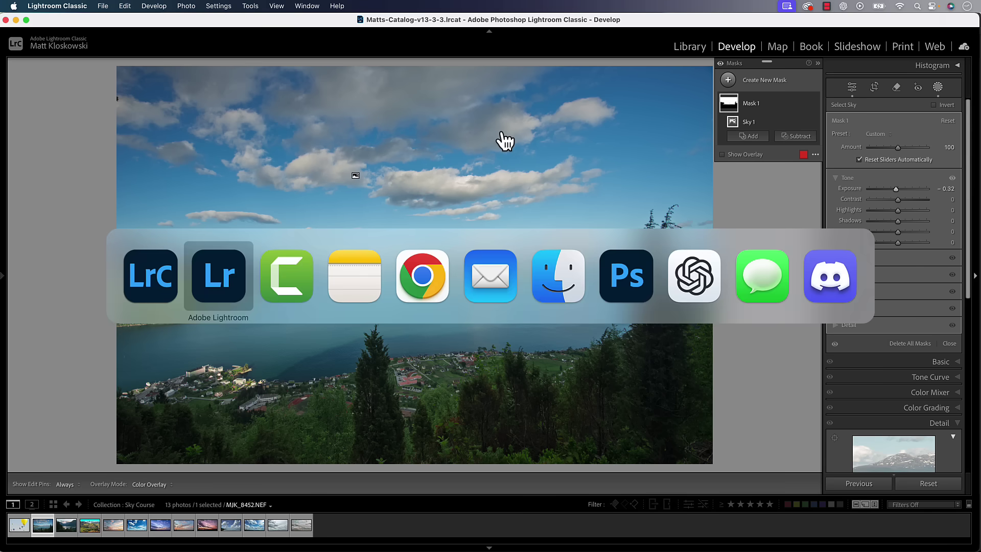
pyautogui.click(225, 271)
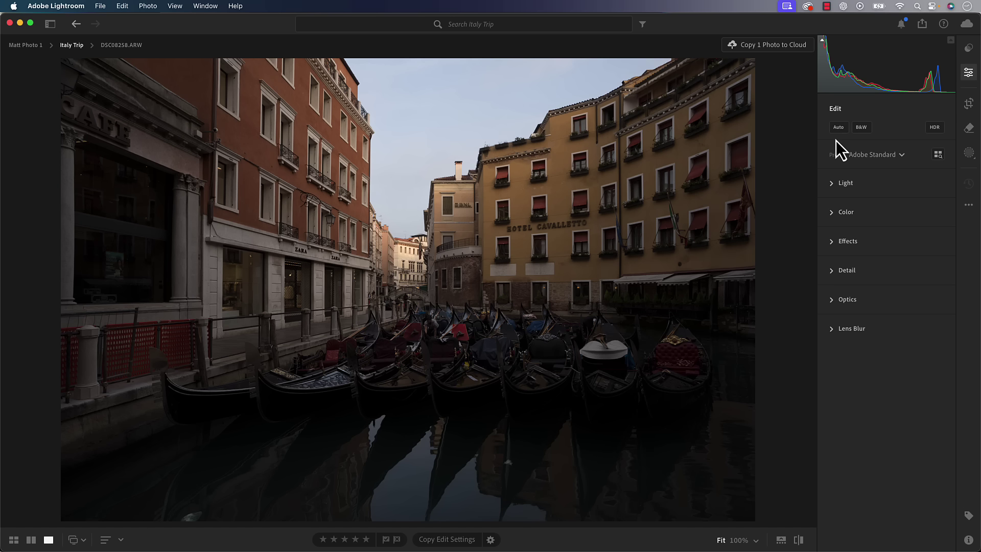
pyautogui.click(889, 155)
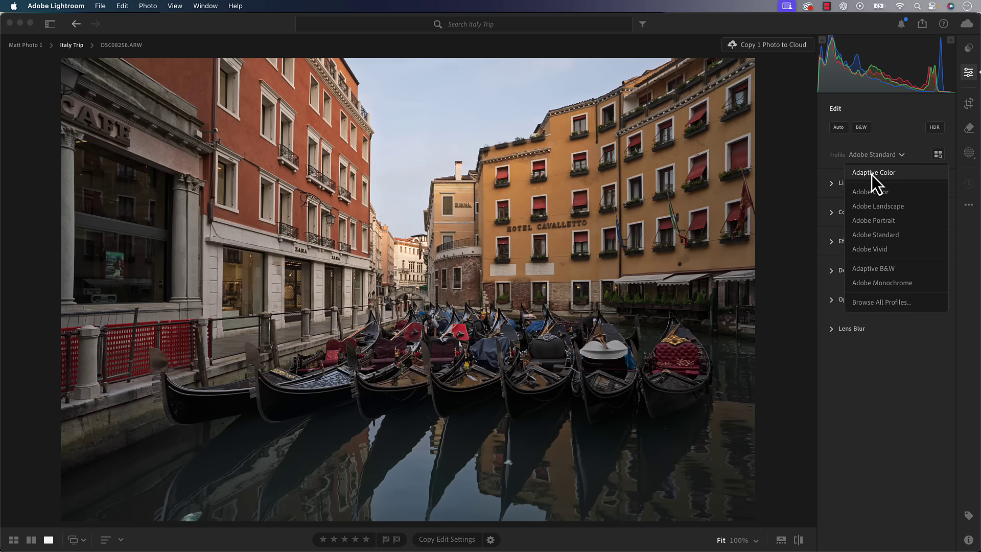
pyautogui.click(872, 175)
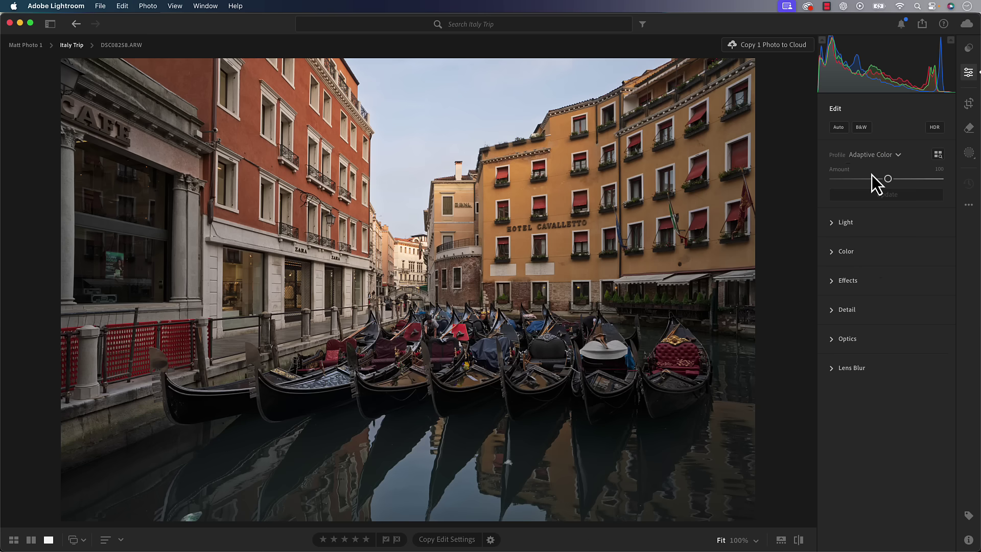
# - Compare the gondola photo with its original, then lower the profile Amount to 92
pyautogui.press('\\')
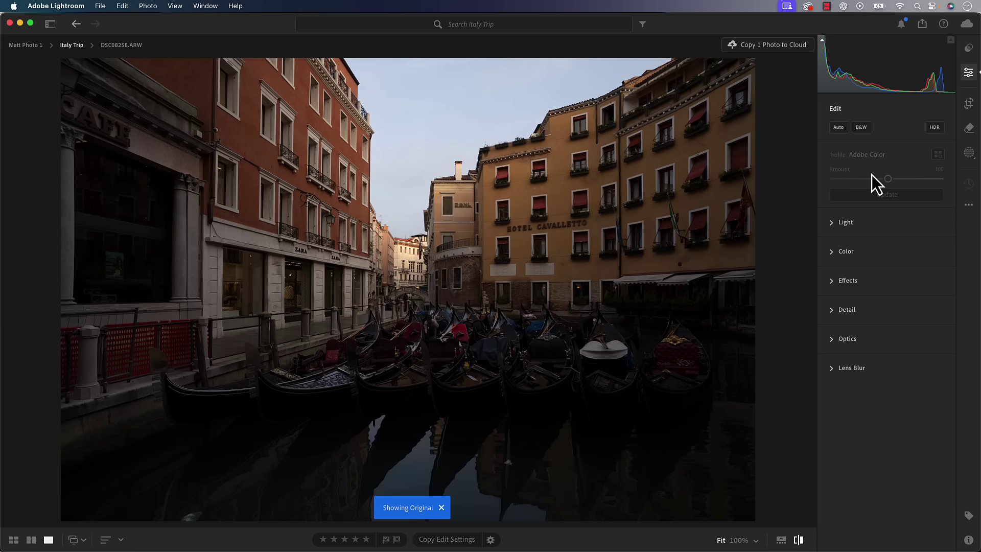
pyautogui.press('\\')
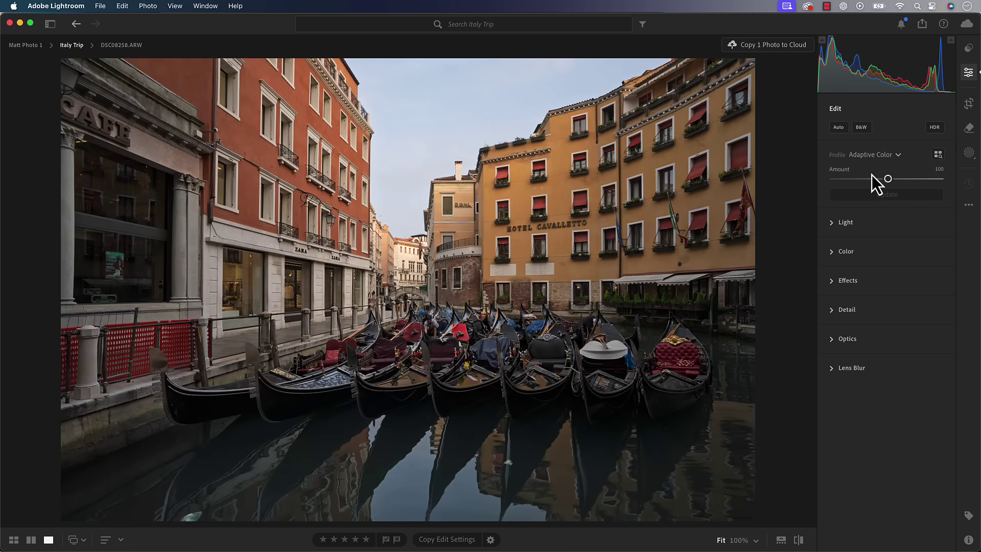
pyautogui.press('\\')
pyautogui.press('\\')
pyautogui.moveTo(888, 179); pyautogui.dragTo(884, 179)
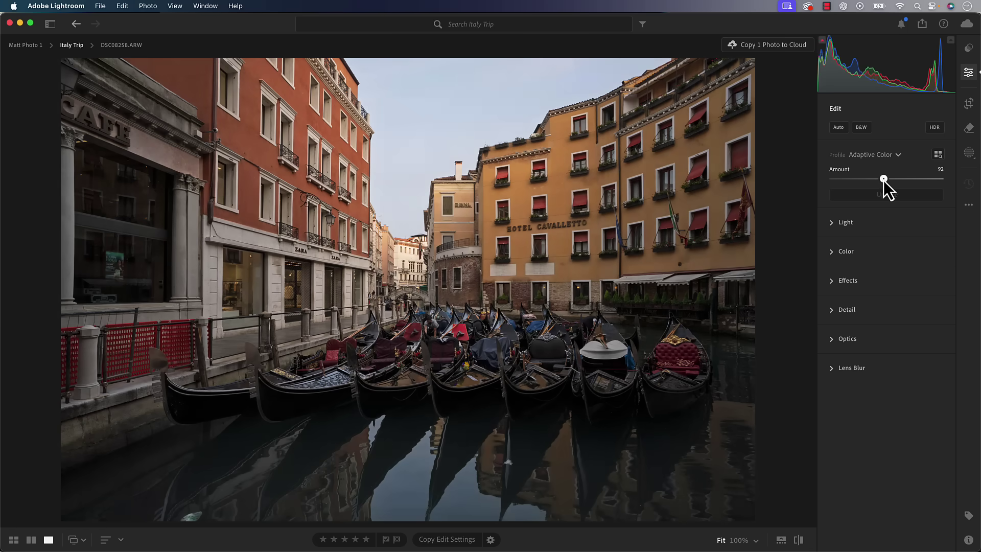
# - Show all profiles in the Profile Browser, with Favorites collapsed and the Adaptive group expanded to reveal Adaptive Color
pyautogui.click(898, 155)
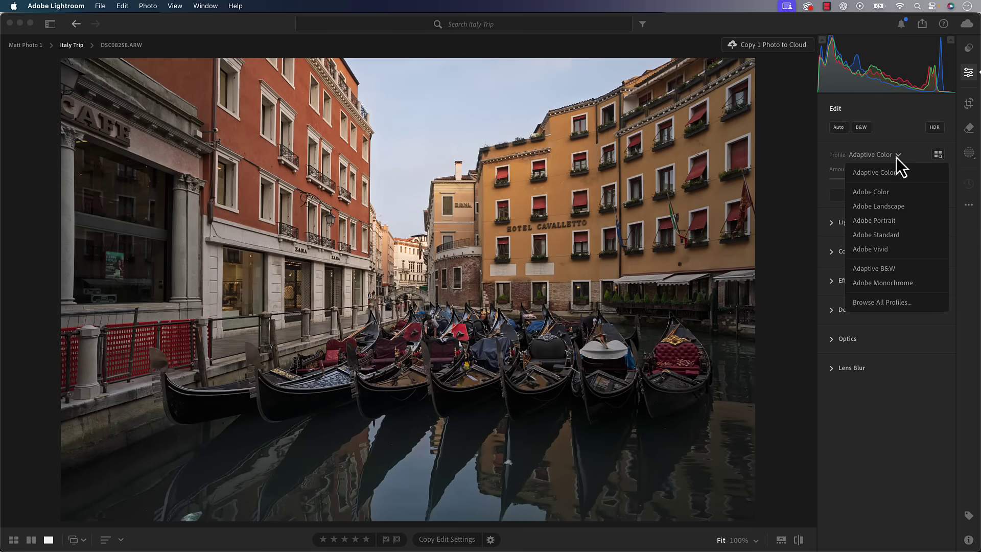
pyautogui.click(860, 301)
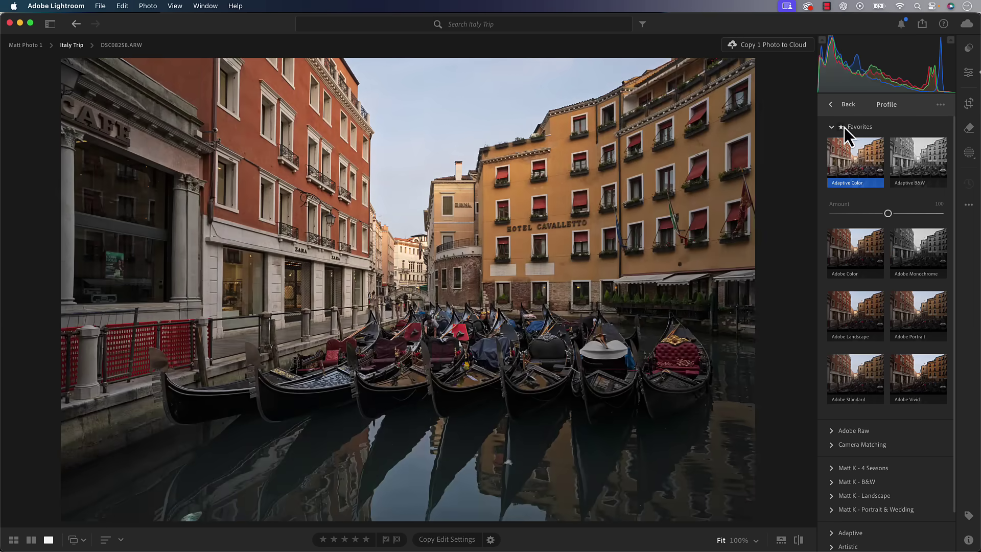
pyautogui.click(830, 129)
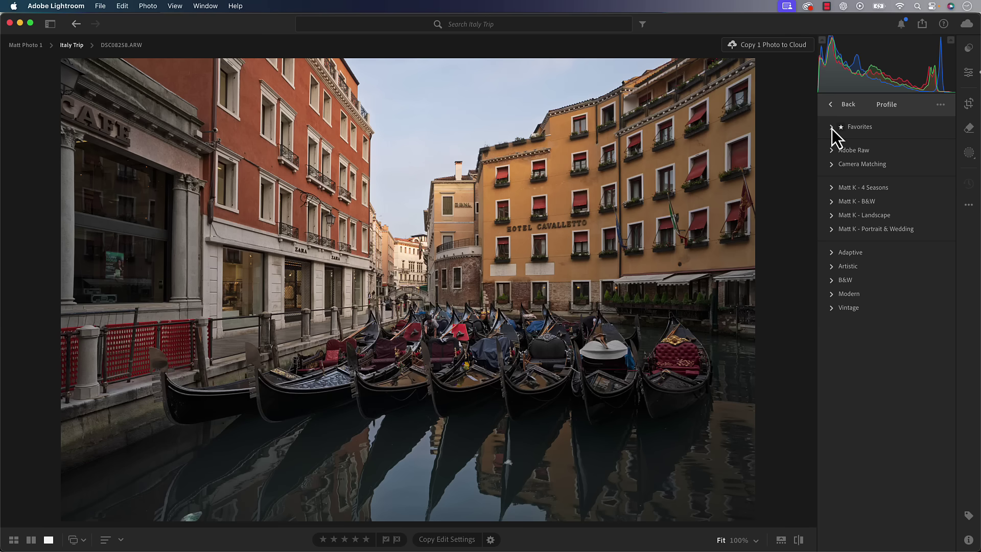
pyautogui.click(832, 253)
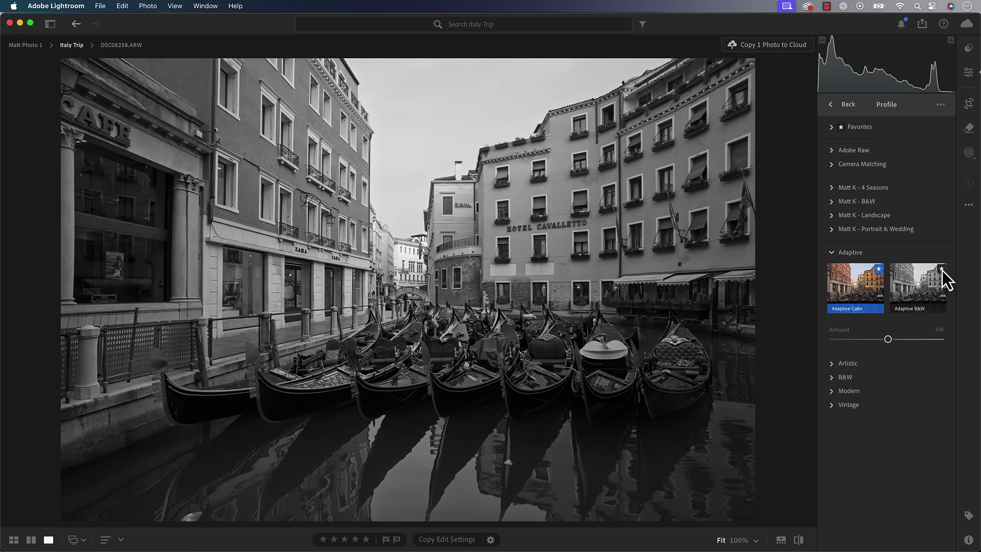
pyautogui.click(832, 128)
pyautogui.click(833, 129)
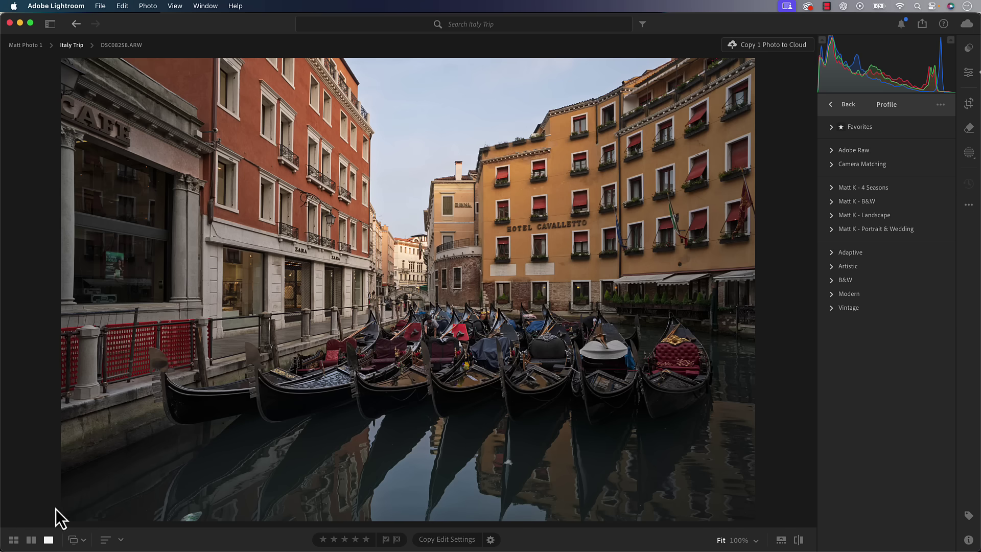
# - Switch to the Compare view to show the gondola photo beside another canal photo
pyautogui.click(77, 540)
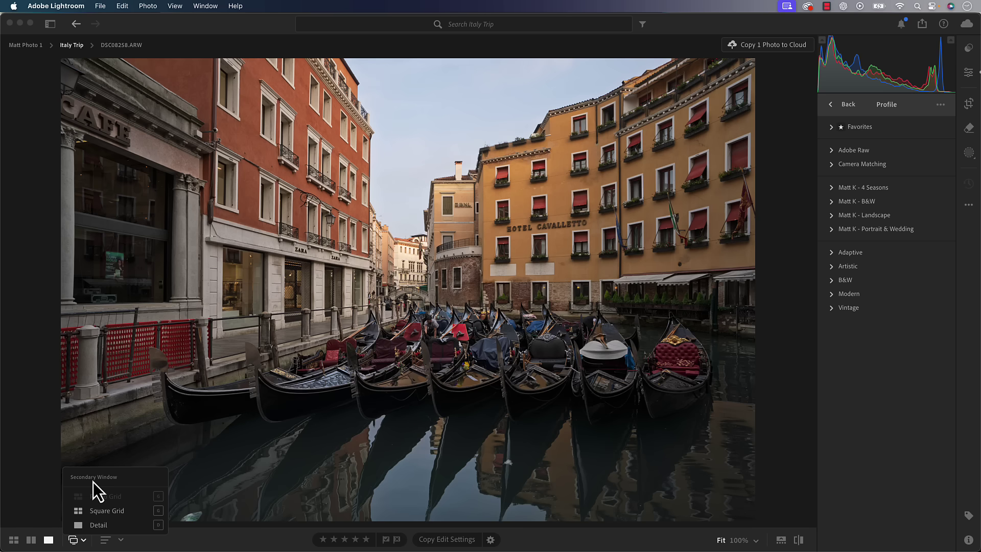
pyautogui.click(52, 519)
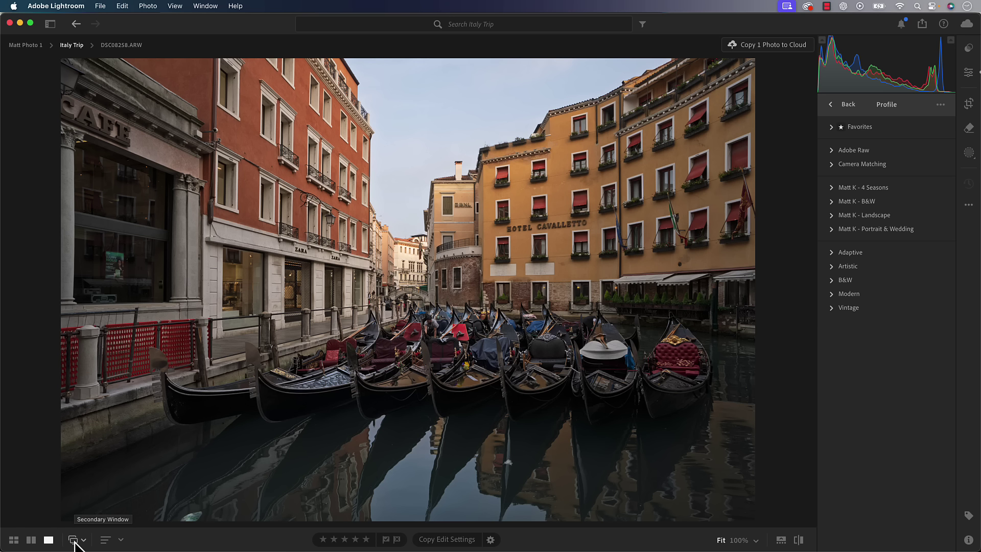
pyautogui.click(32, 539)
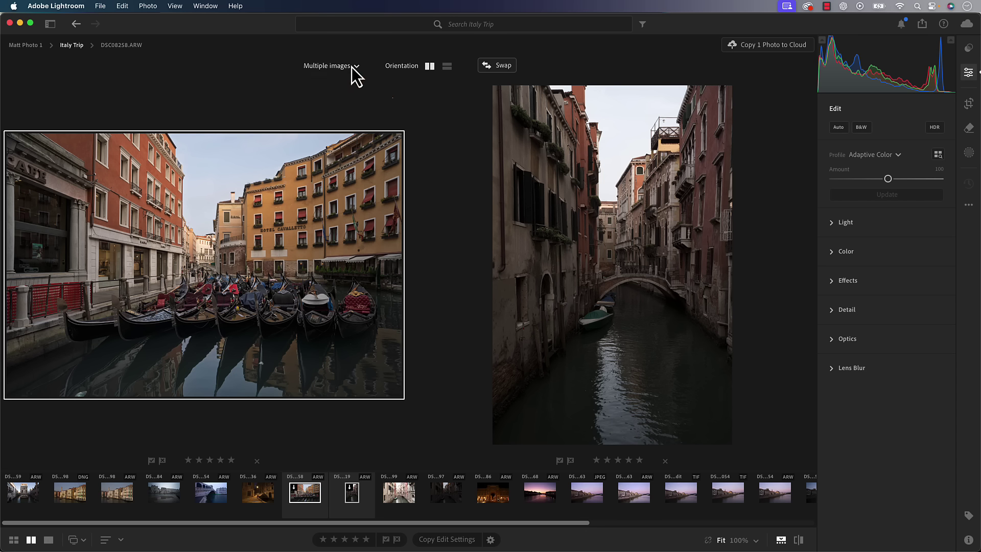
# - Show the gondola photo in Before and After mode, zooming the after image to 100% and back
pyautogui.click(328, 67)
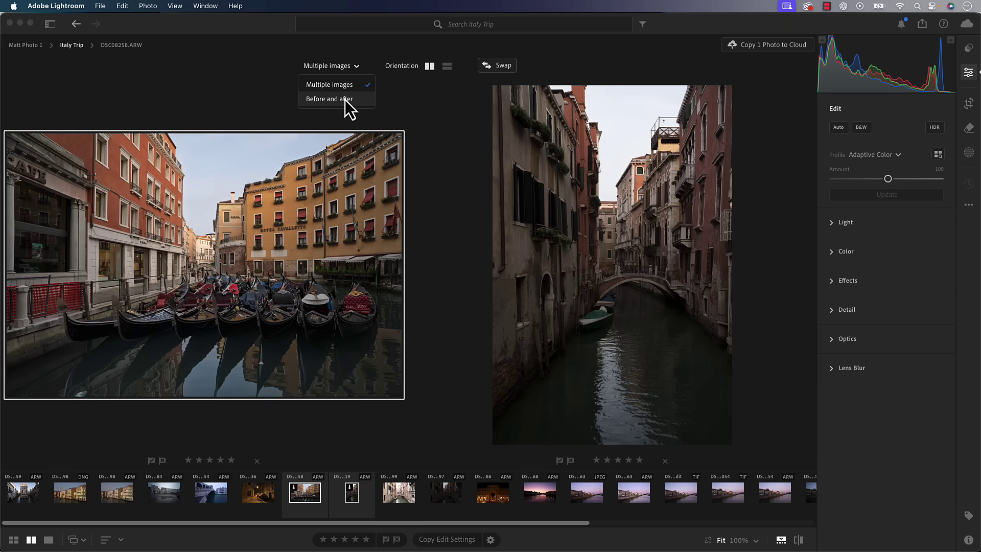
pyautogui.click(358, 101)
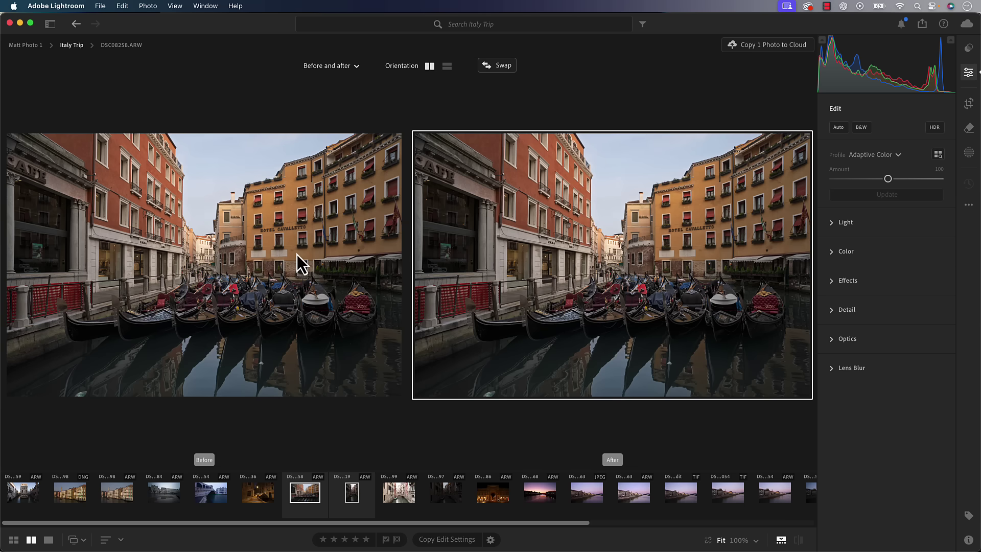
pyautogui.click(512, 250)
pyautogui.click(696, 348)
# - Reset the photo's edits back to Adobe Color, then swap the before and after sides twice
pyautogui.press('super+shift+r')
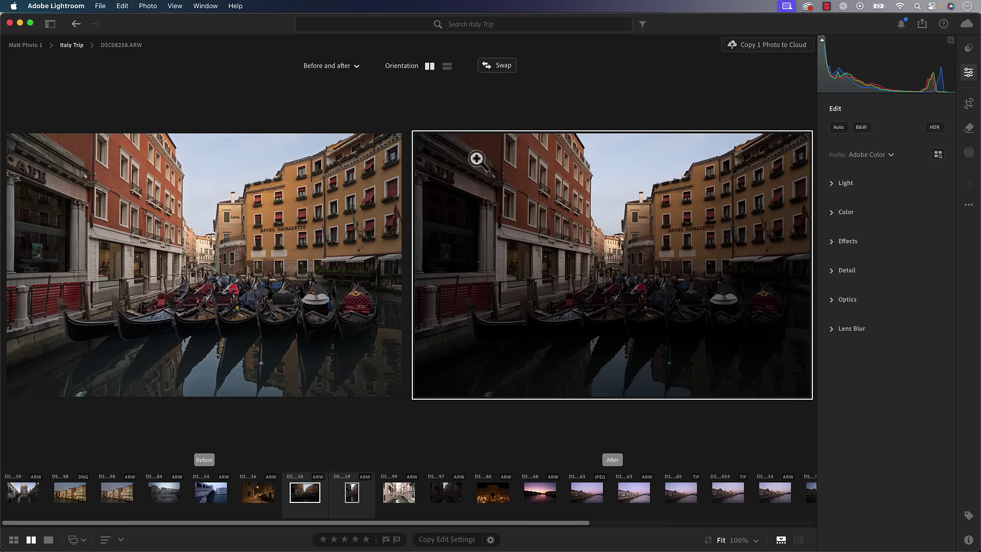
pyautogui.click(499, 67)
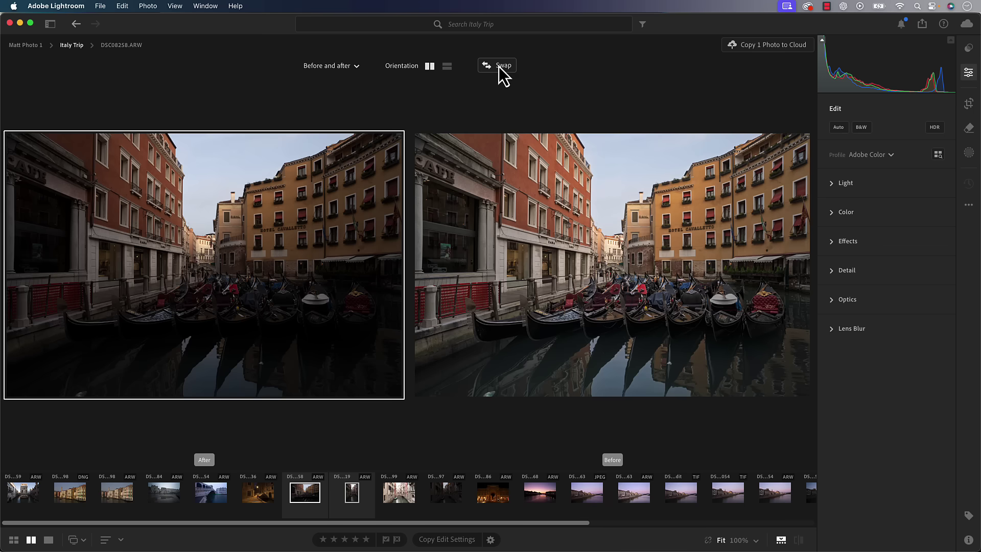
pyautogui.click(499, 67)
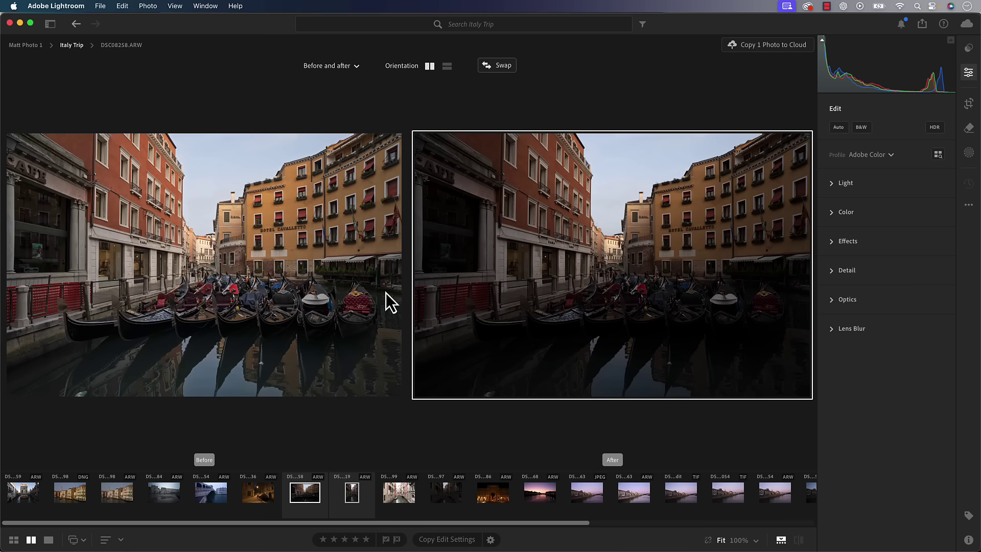